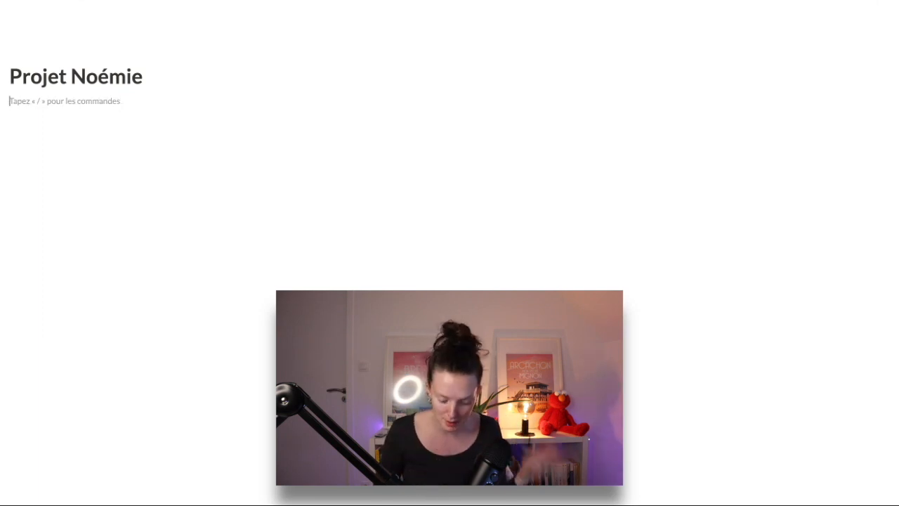
Step: Insert a table view linked to a new database and title it "Gestion de projets - service"
text(/bas)
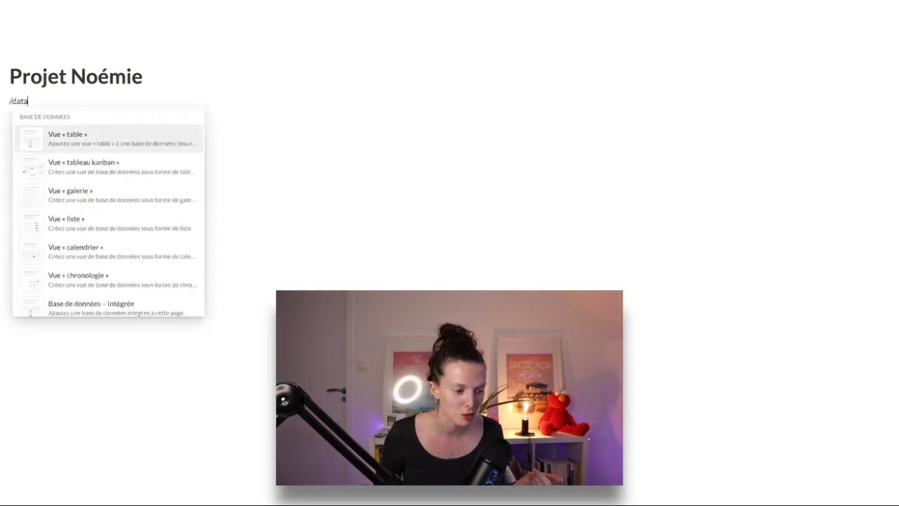
key(Return)
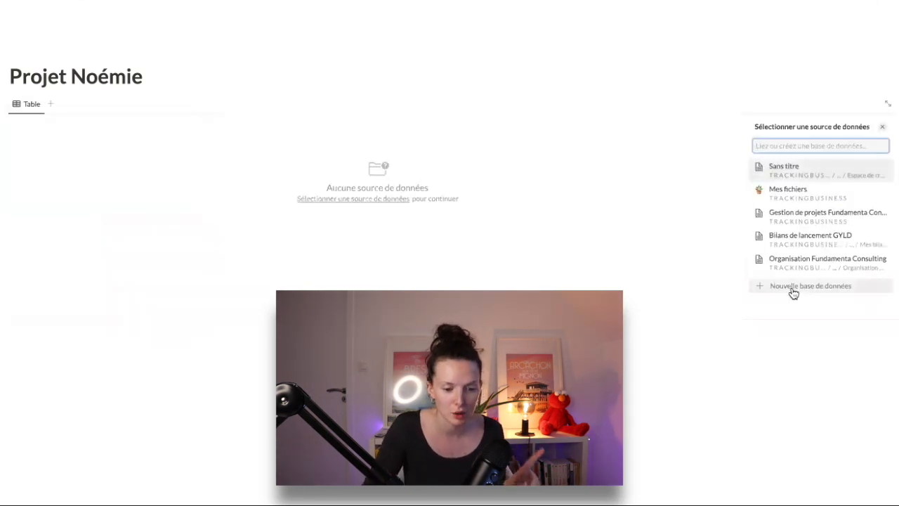
click(793, 292)
click(31, 130)
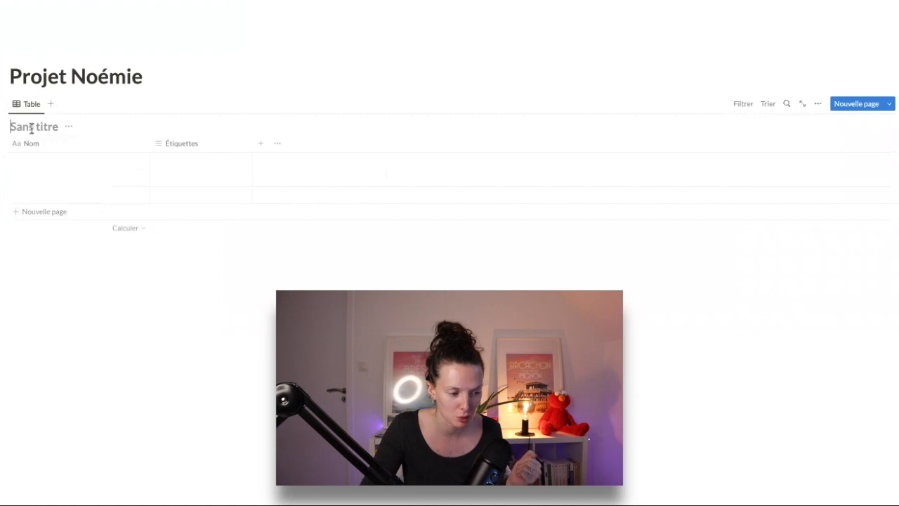
text(Gestion de projets - service)
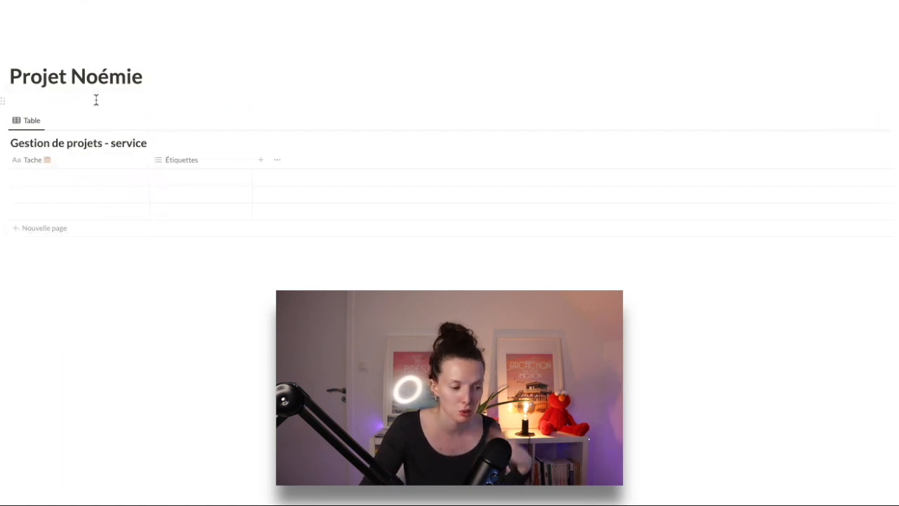
Step: Change the Étiquettes property to the Date type and rename it "Date" with a calendar emoji
click(195, 164)
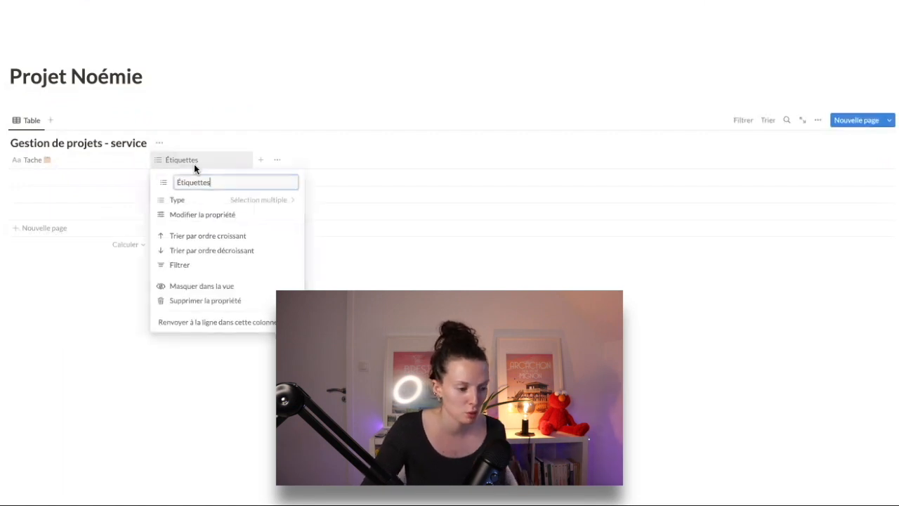
click(219, 215)
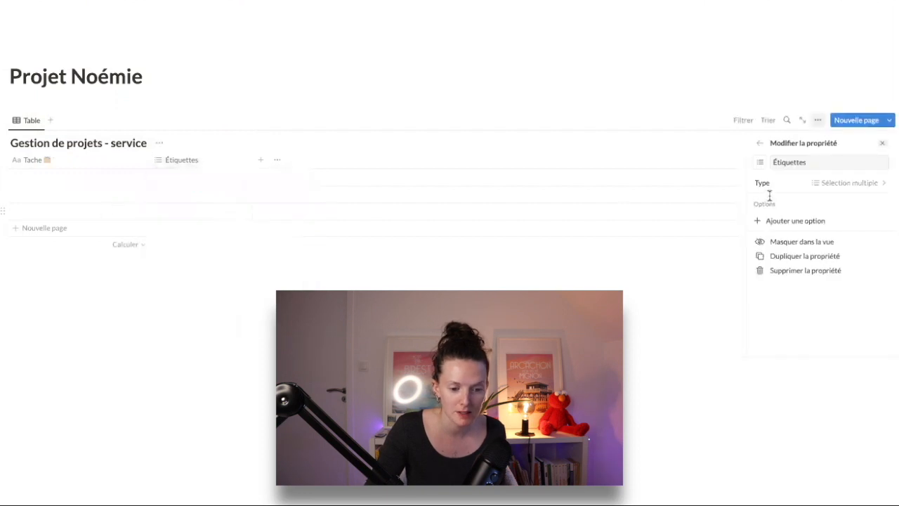
click(820, 185)
click(798, 270)
click(776, 163)
text(Date 📅)
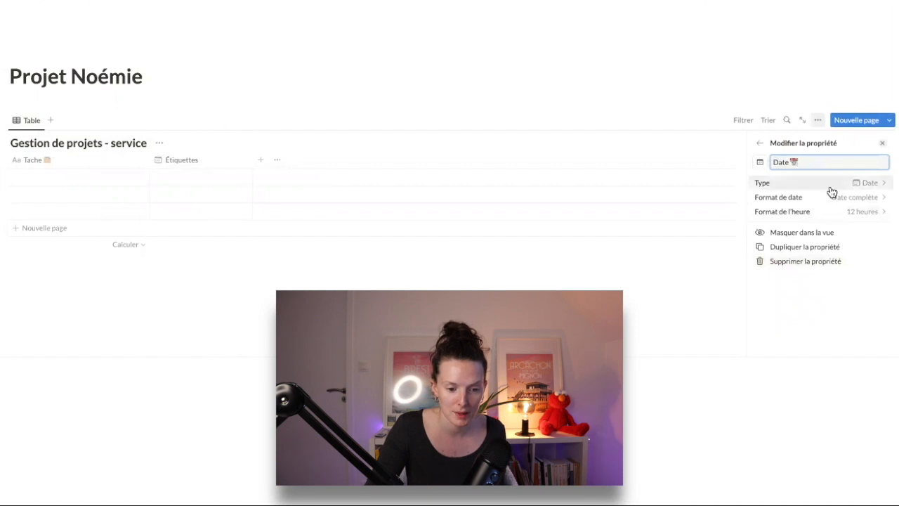
Step: Set the Date property's date format to Jour/mois/année and its time format to 24 heures
click(850, 197)
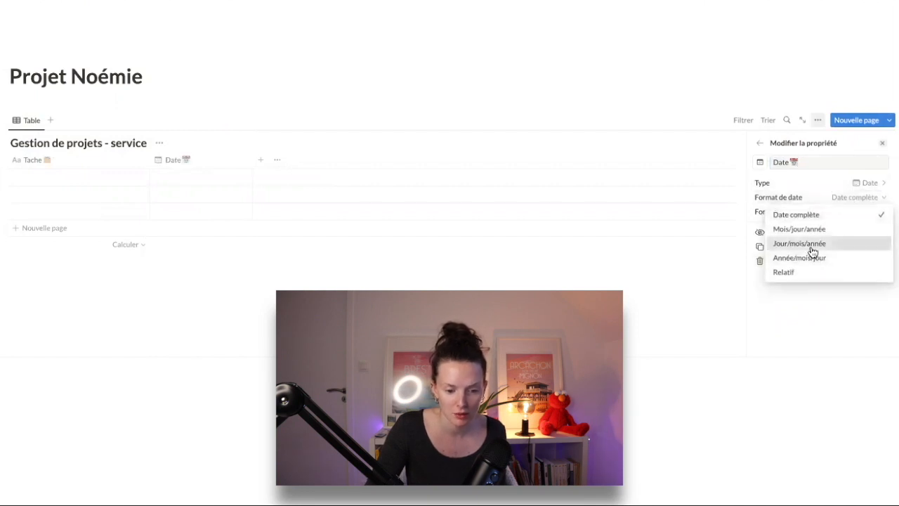
click(811, 243)
click(856, 213)
click(793, 245)
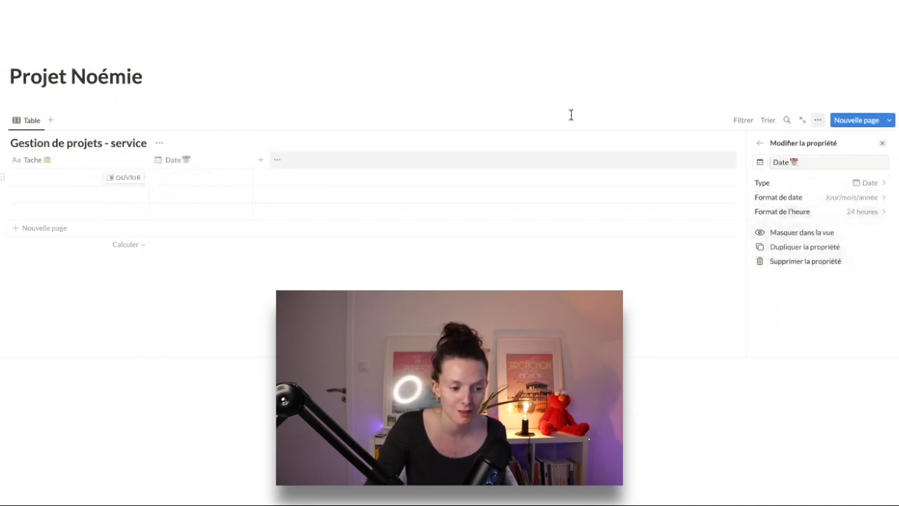
click(190, 115)
click(83, 103)
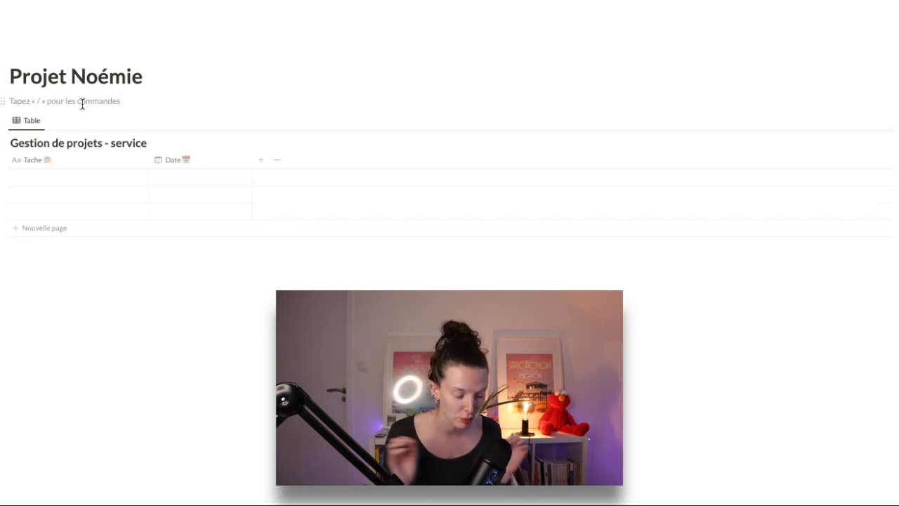
Step: Add a Personne property named "En charge 📍" to the database
click(261, 159)
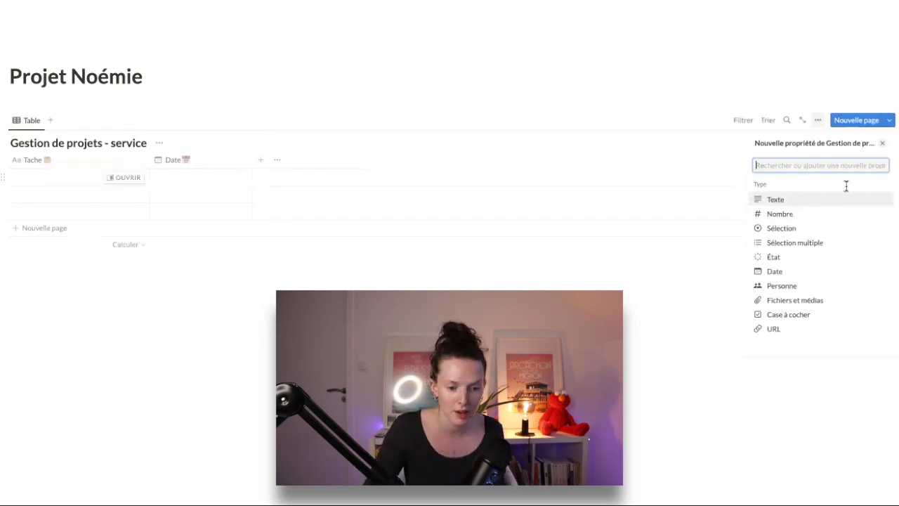
click(796, 288)
text(En charge 📍)
click(323, 112)
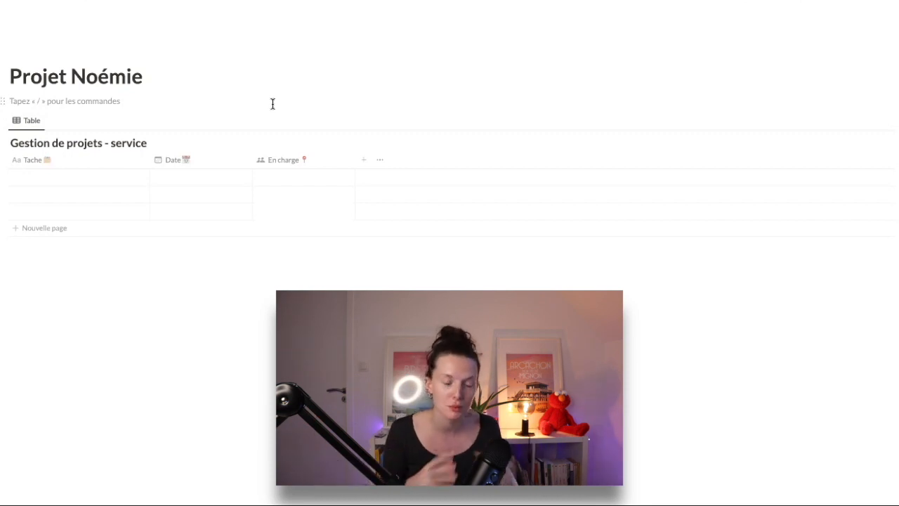
Step: Add a Date property named "Période de travail" with a calendar emoji, using Jour/mois/année and 24 heures formats
click(364, 160)
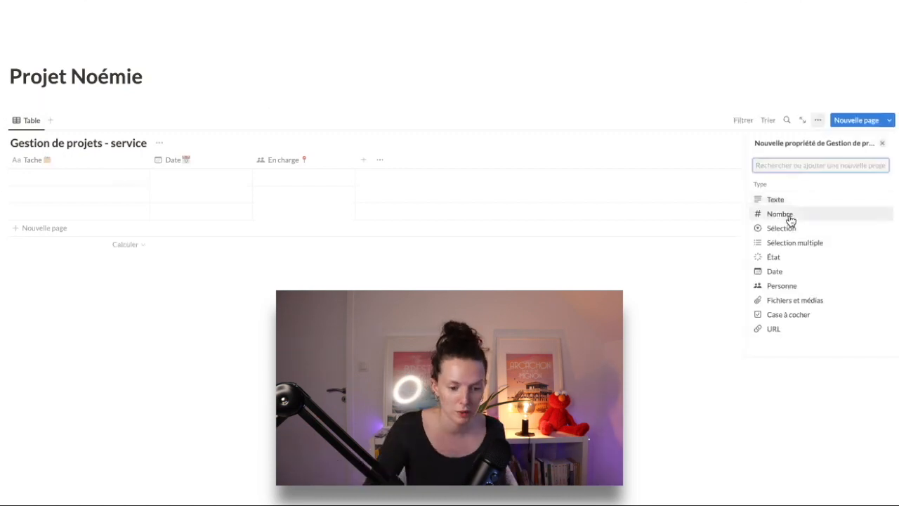
click(789, 277)
text(Période de travail ⏳)
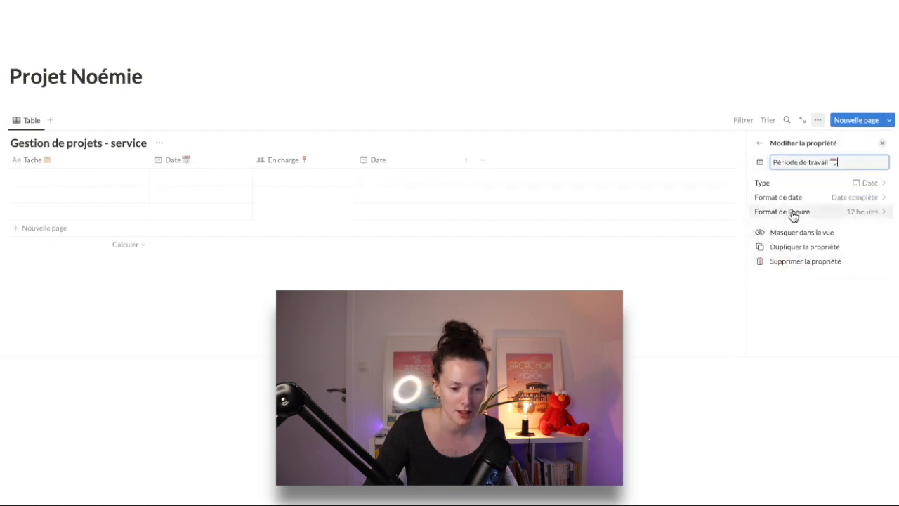
click(850, 198)
click(843, 243)
click(859, 211)
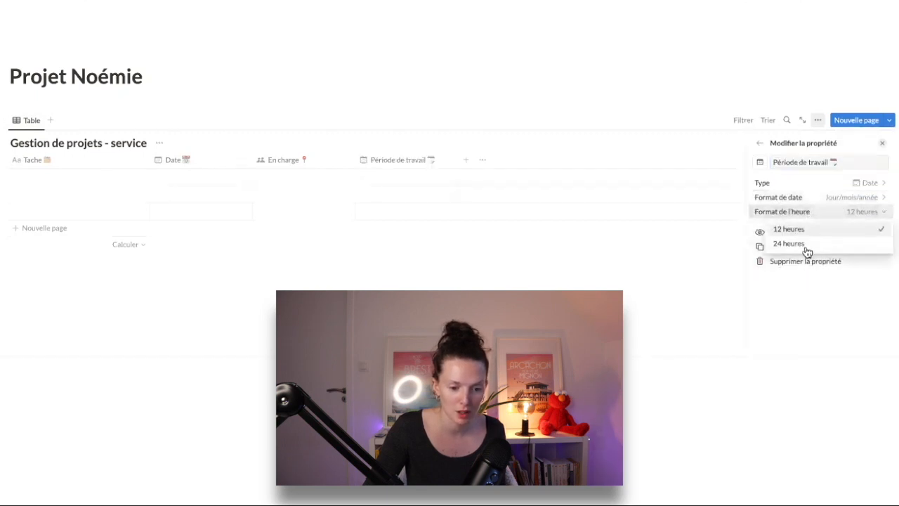
click(801, 249)
click(142, 103)
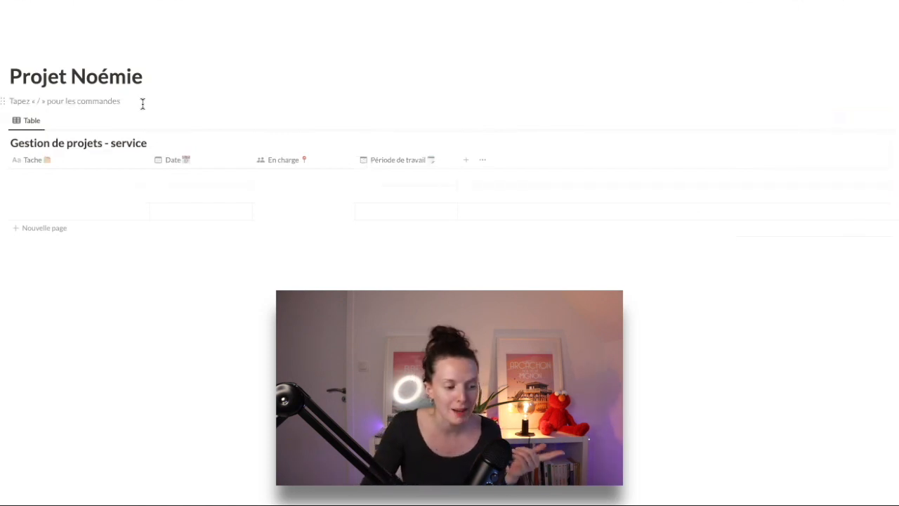
Step: Add an État property named "Statut 📍" to the database
text(Statut)
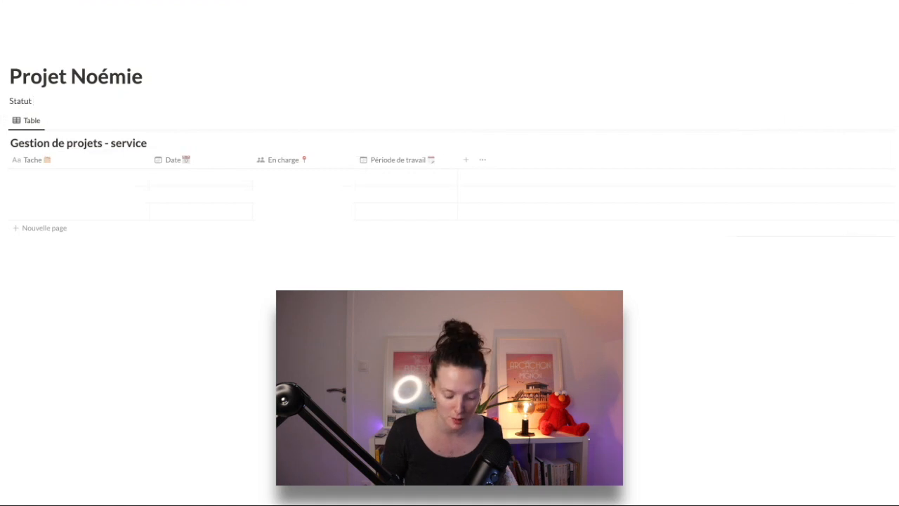
click(466, 159)
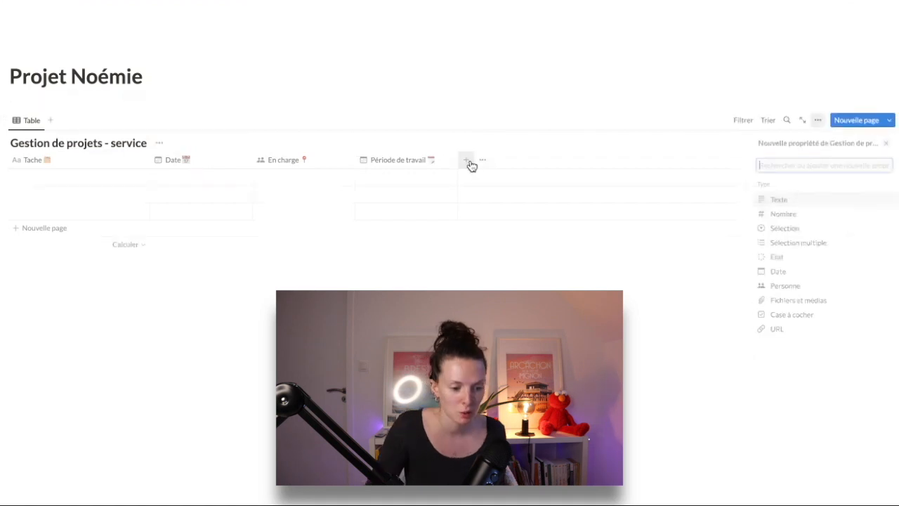
click(777, 258)
text(Statut 📍)
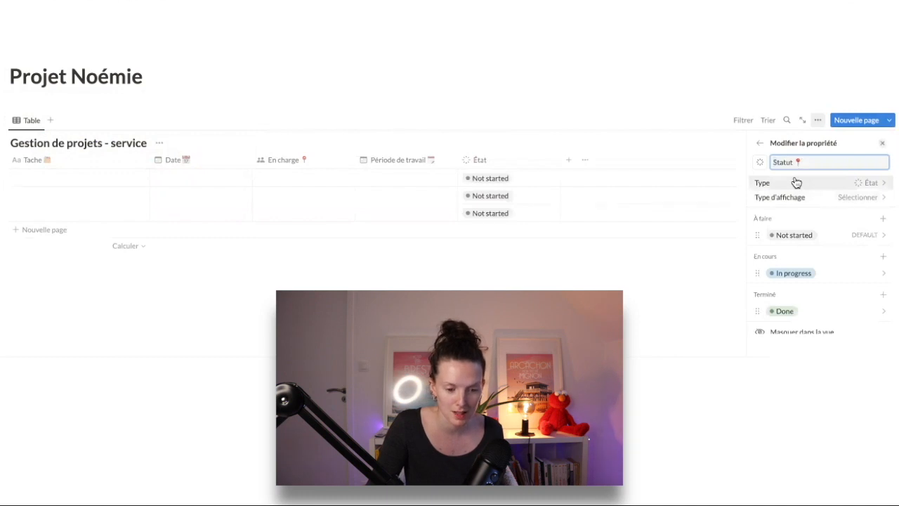
Step: Rename the Not started option of the Statut property as "Pas commencé" and give it a pinkish-red colour
click(838, 236)
text(Pas commence)
key(BackSpace)
text(é)
click(815, 458)
click(765, 272)
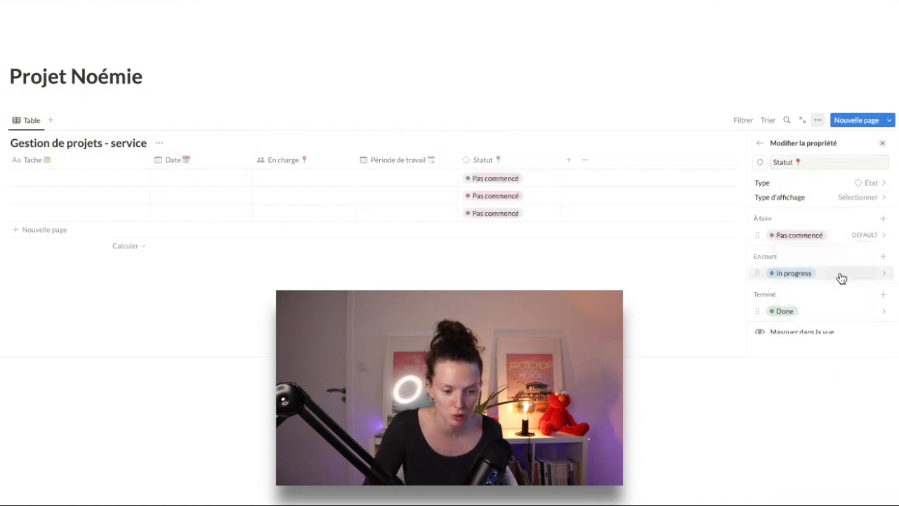
Step: Rename the In progress option as "En cours" and colour it Jaune
click(841, 278)
text(En cou)
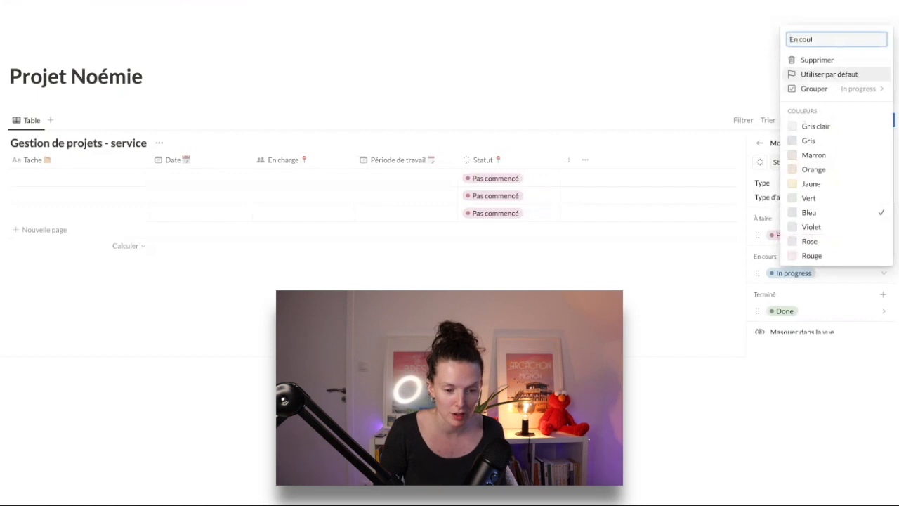
text(rs)
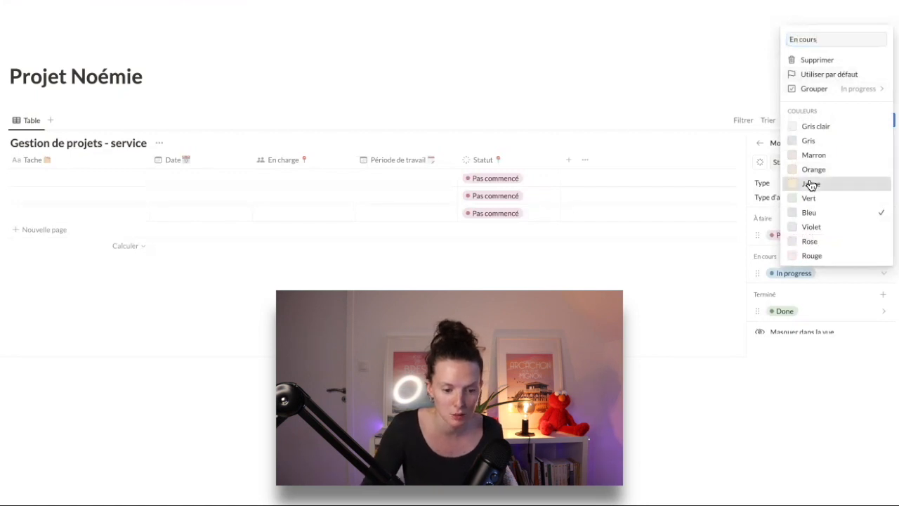
click(812, 183)
click(772, 262)
Step: Add an "A valider" option to the En cours group, colour it Orange and place it below the En cours option
click(882, 256)
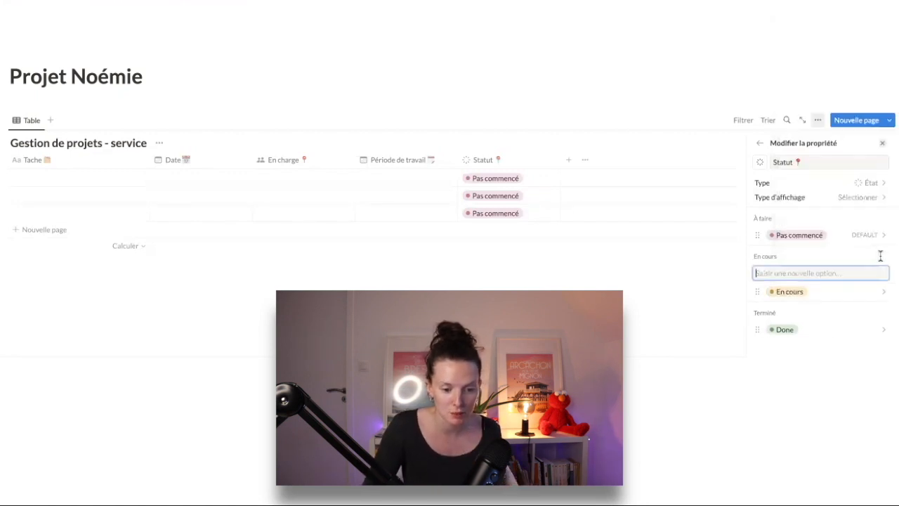
text(A v)
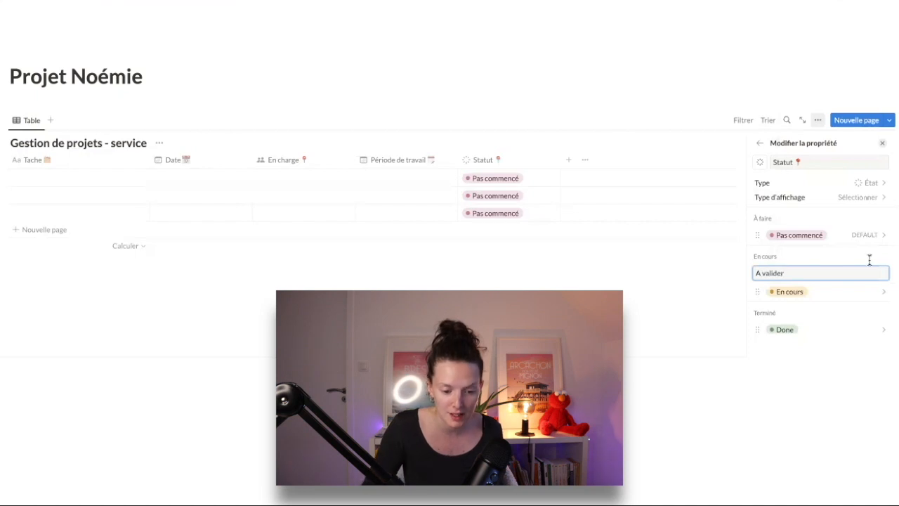
text(alider)
key(Return)
click(809, 291)
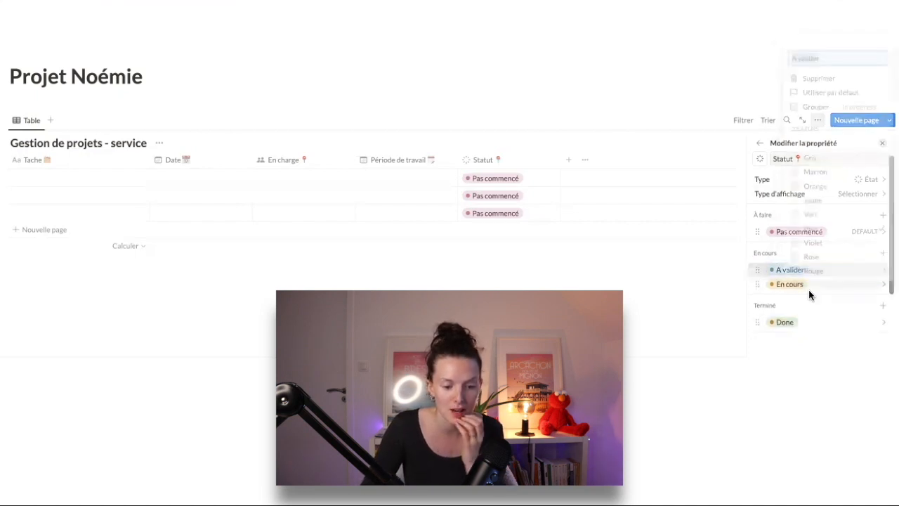
click(815, 185)
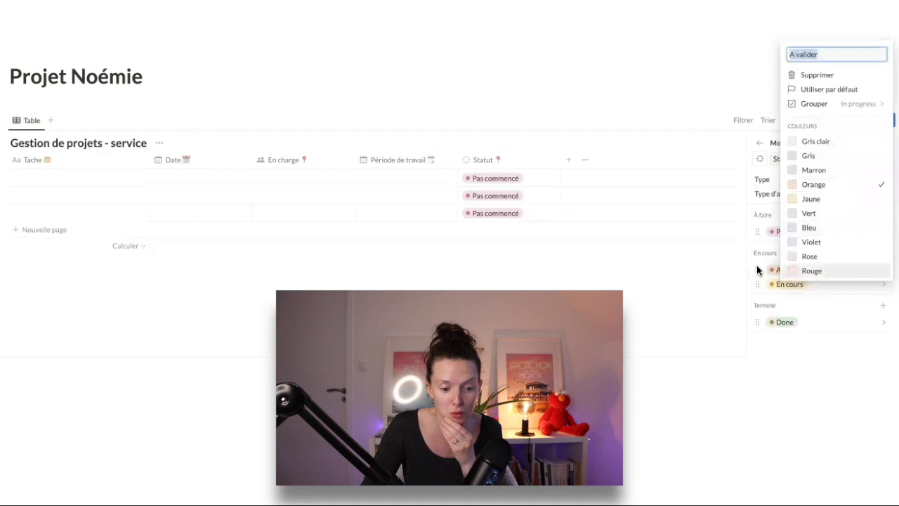
click(757, 269)
drag(755, 265, 755, 286)
Step: Rename the Done option of the Statut property as "Terminé"
click(812, 322)
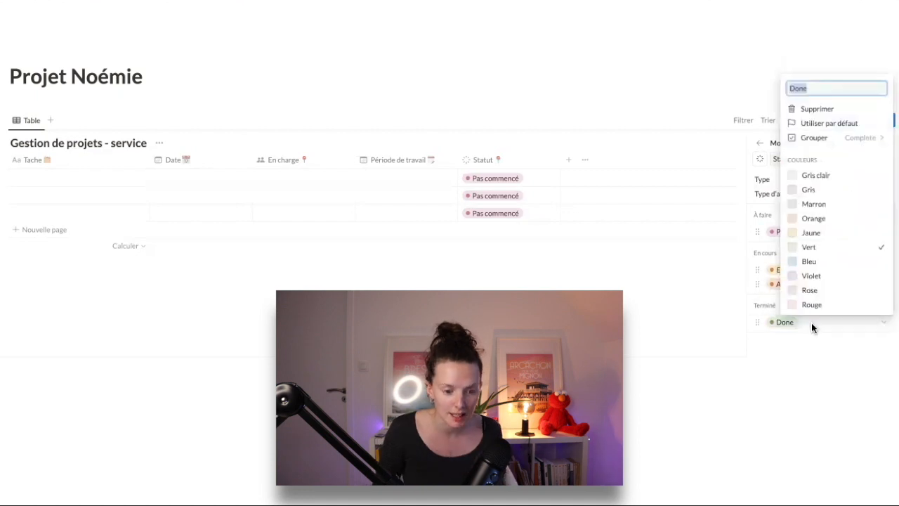
text(Termi)
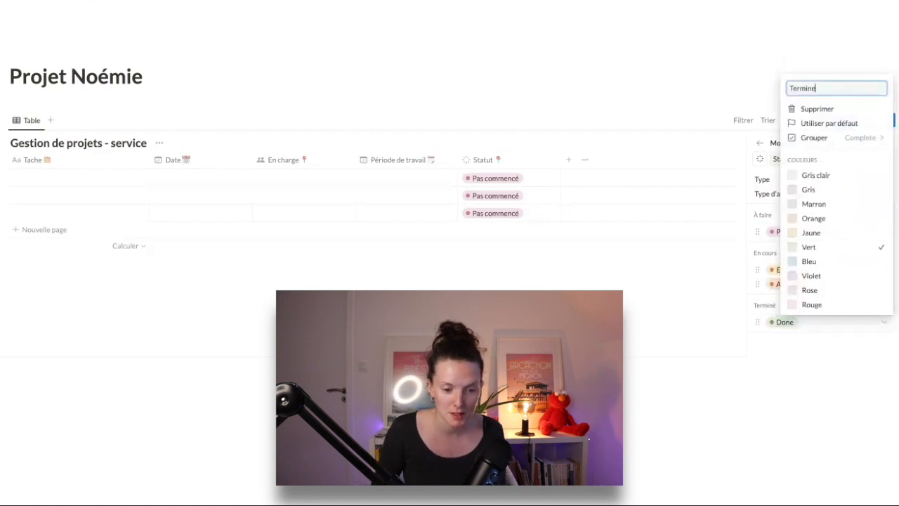
key(Return)
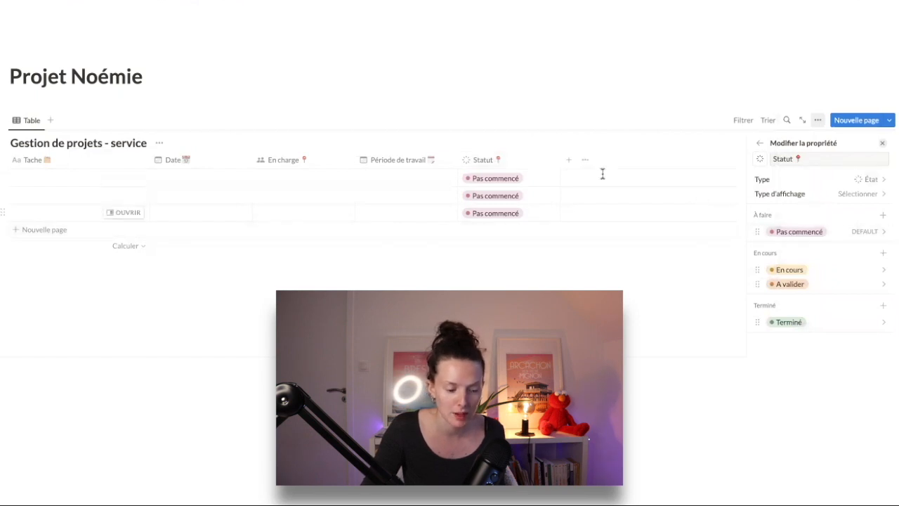
Step: Narrow the Statut column slightly in the table
click(553, 162)
click(559, 161)
drag(559, 161, 536, 161)
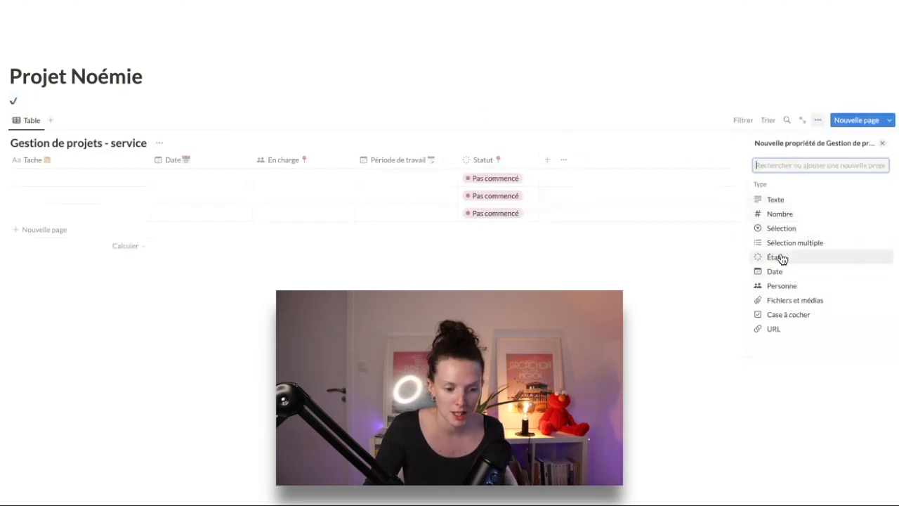
Step: Add a Case à cocher property to the database and give it the leaf icon
scroll(792, 273, down, 1)
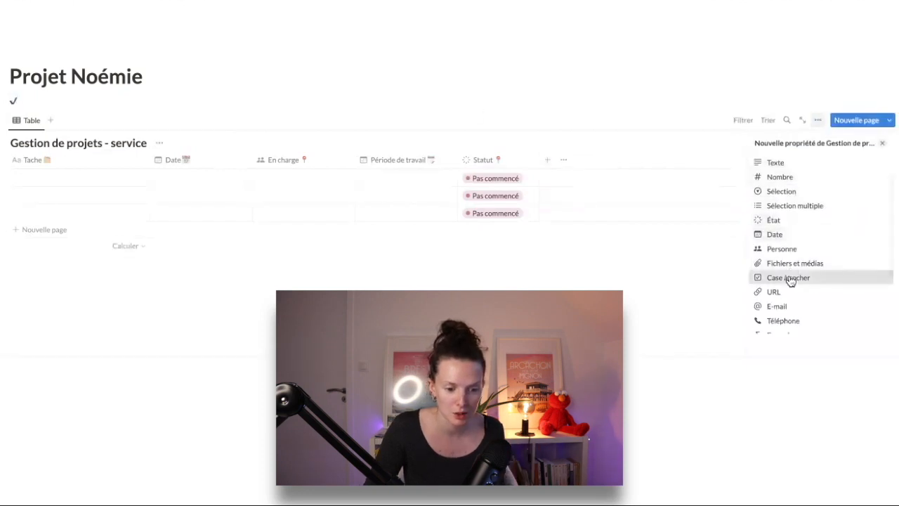
click(789, 279)
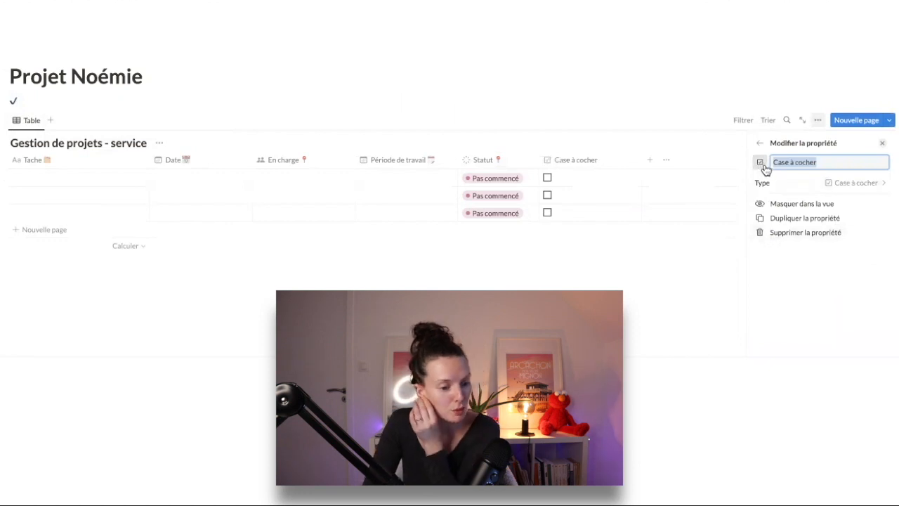
click(761, 163)
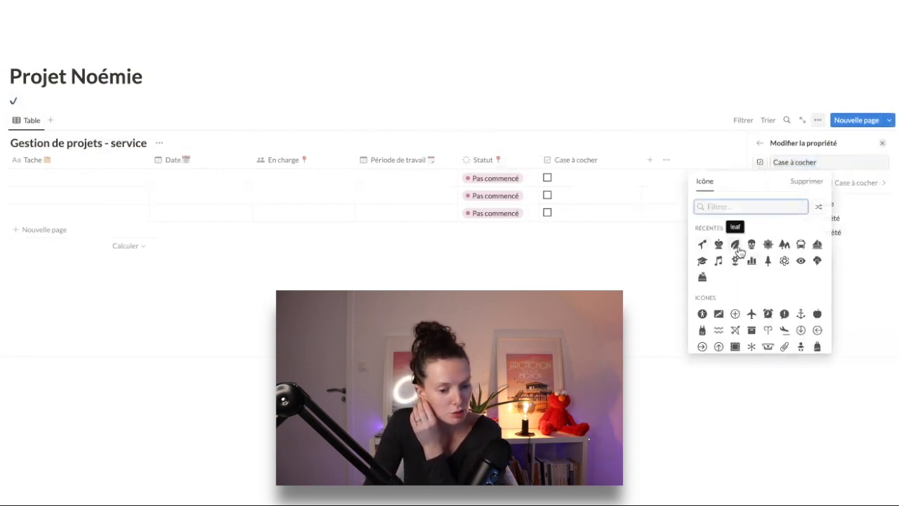
click(736, 246)
Step: Change the checkbox property's icon to a circled check mark and clear the property's name
click(759, 162)
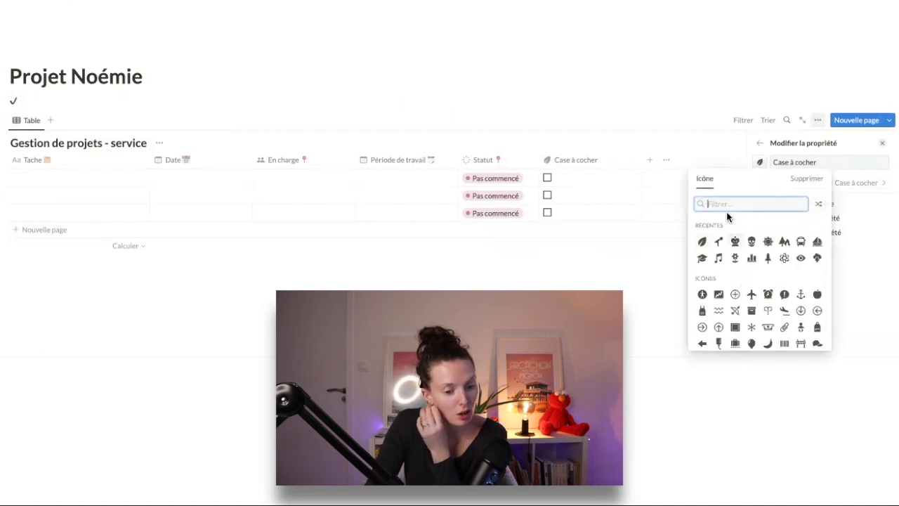
text(check)
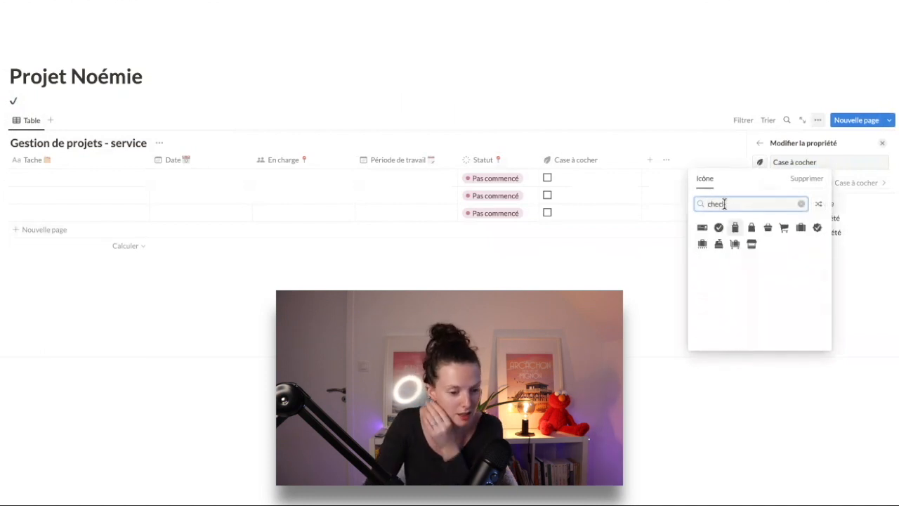
click(719, 227)
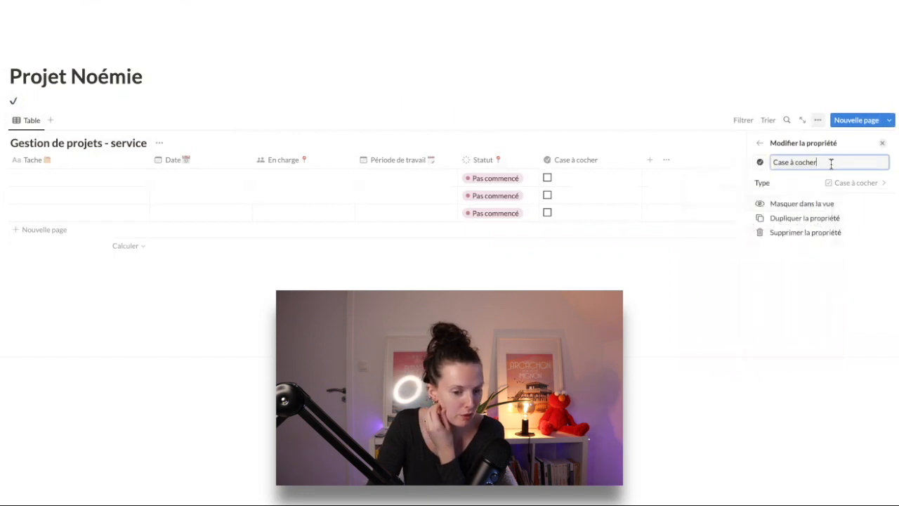
key(BackSpace)
click(608, 91)
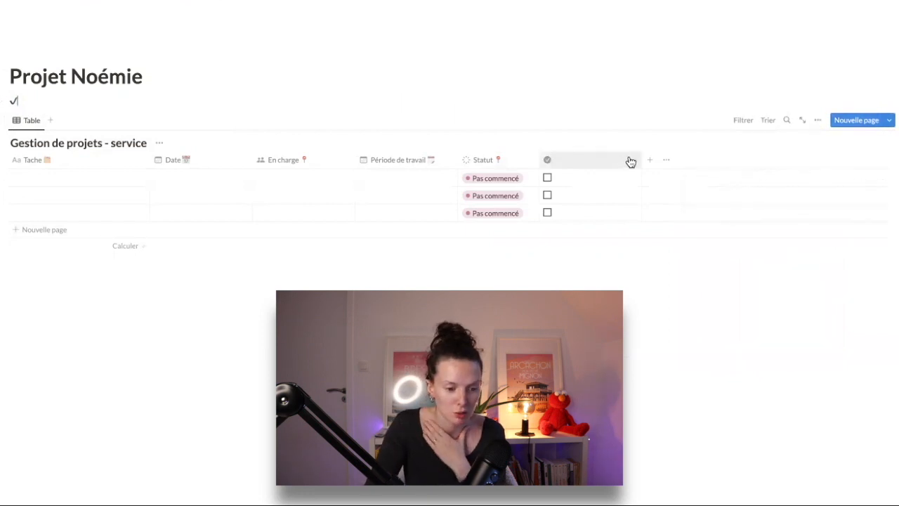
Step: Narrow the checkbox column to the width of its icon and place it before the Tache column
drag(639, 157, 551, 158)
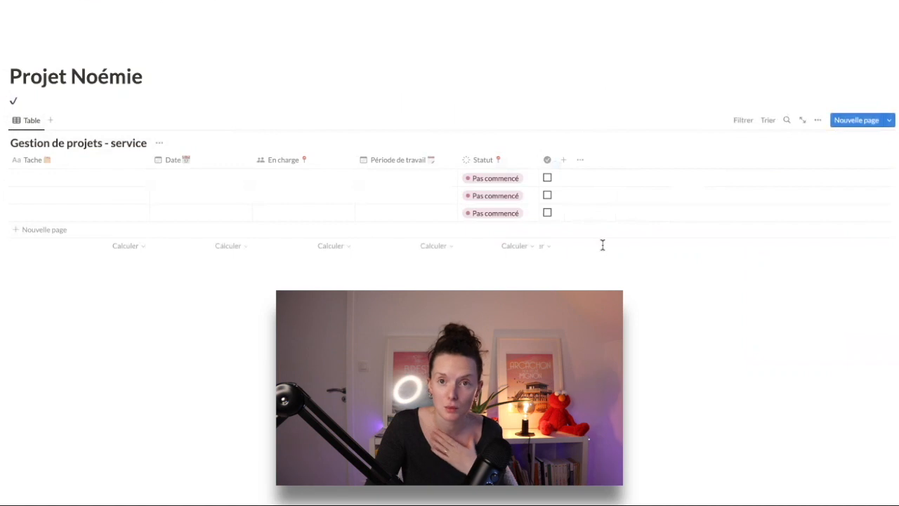
drag(548, 160, 22, 161)
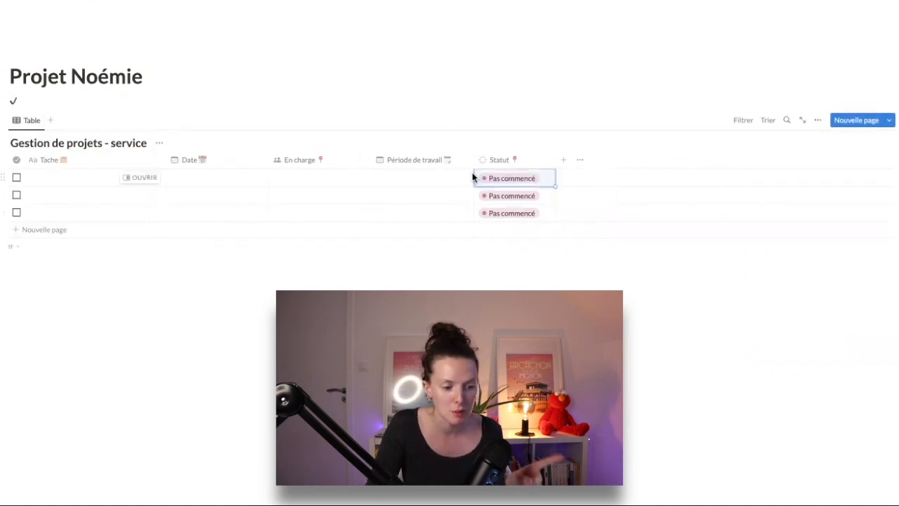
Step: Set the first row's Statut to Terminé and return it to Pas commencé
click(532, 180)
click(506, 302)
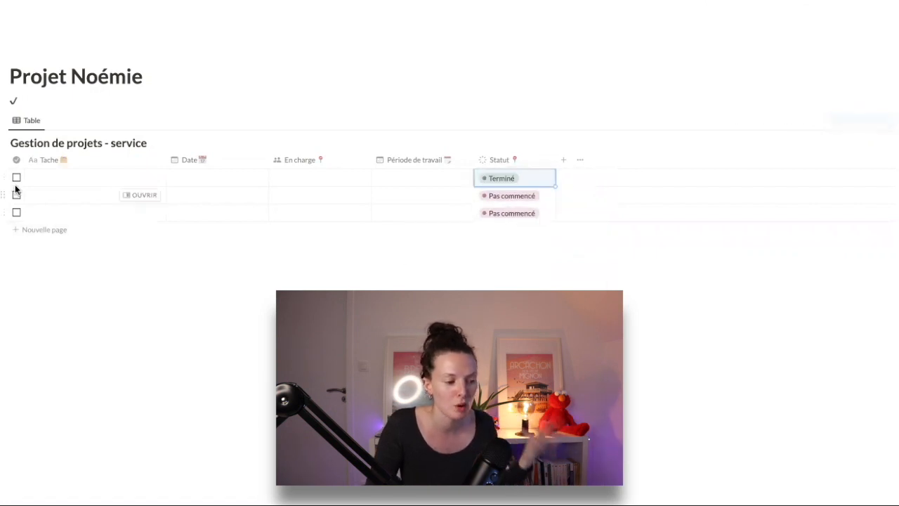
click(495, 177)
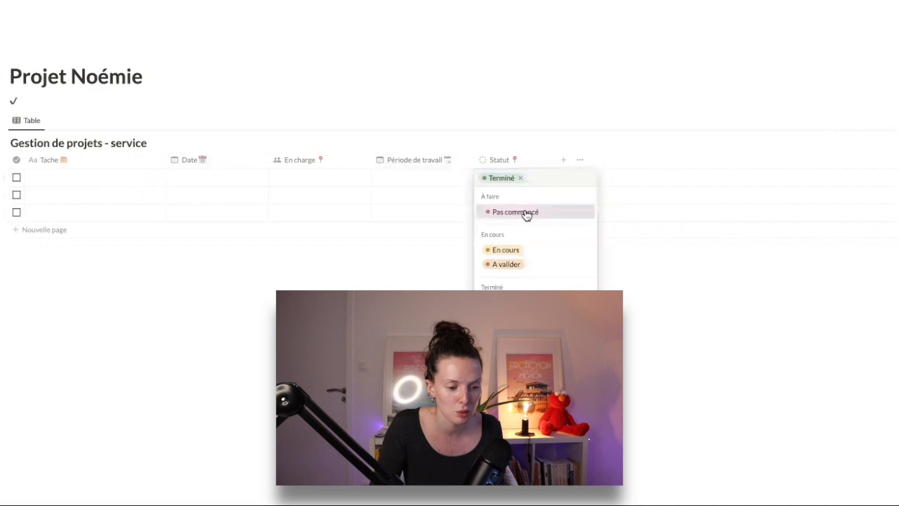
click(516, 211)
Step: Add a Texte property named "Commentaire" to the database
click(563, 160)
click(791, 204)
text(Commentaire)
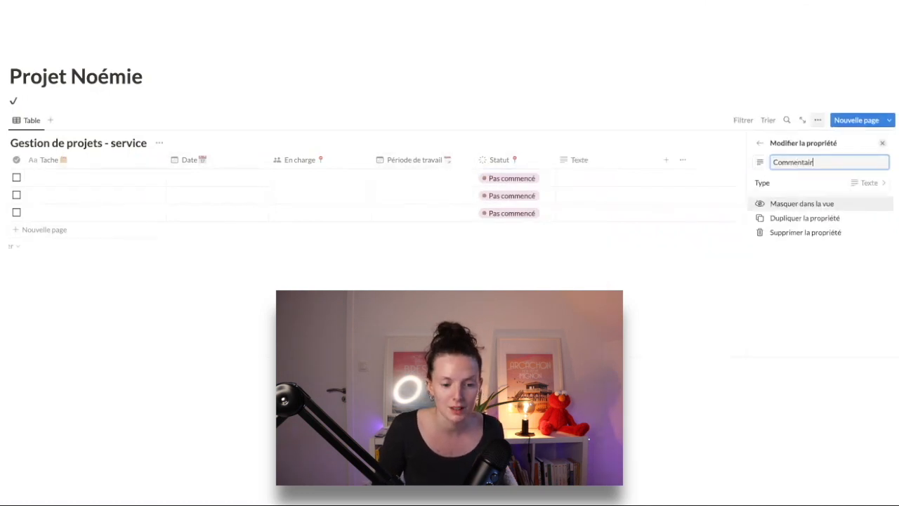
Step: Delete the text line containing the check mark between the page title and the database
click(587, 100)
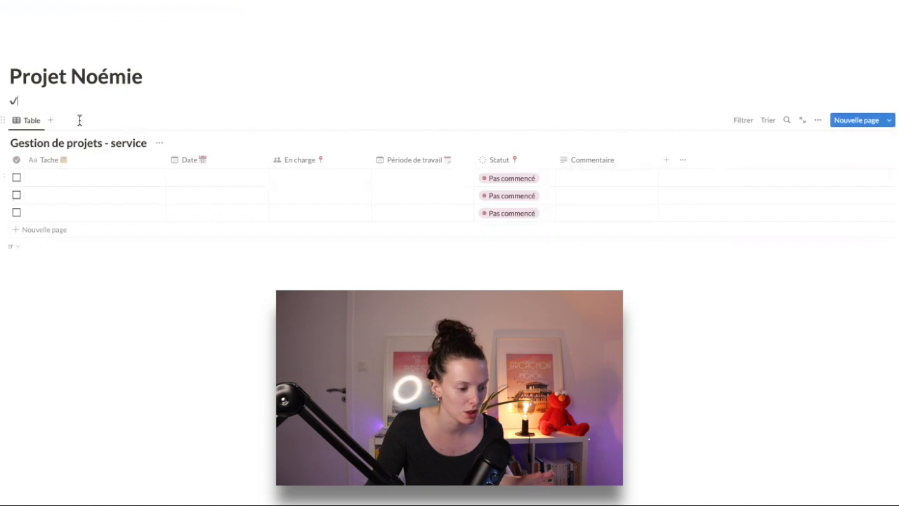
key(BackSpace)
key(BackSpace)
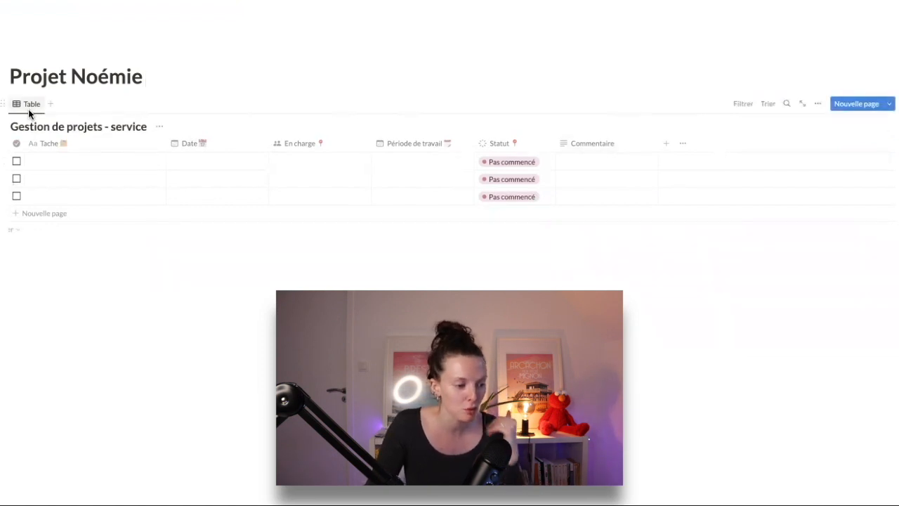
Step: Rename the Table view as "Vue classique"
click(28, 109)
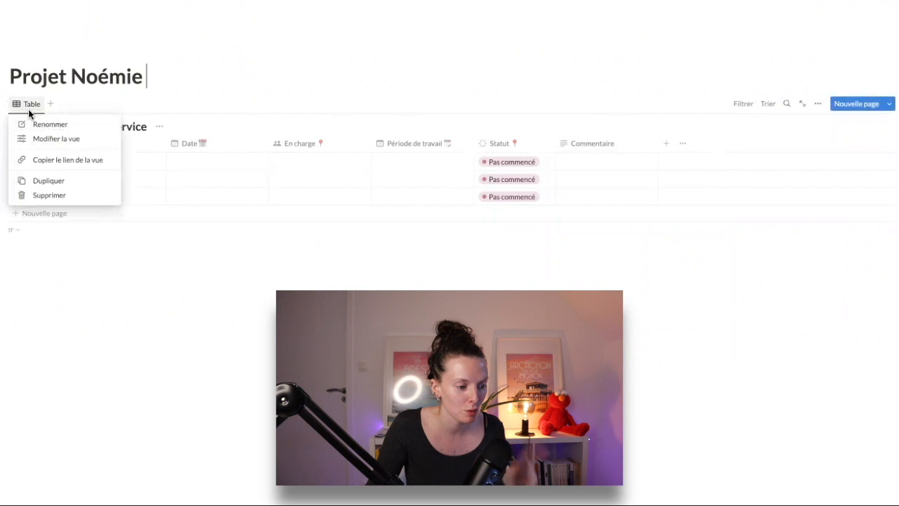
click(66, 126)
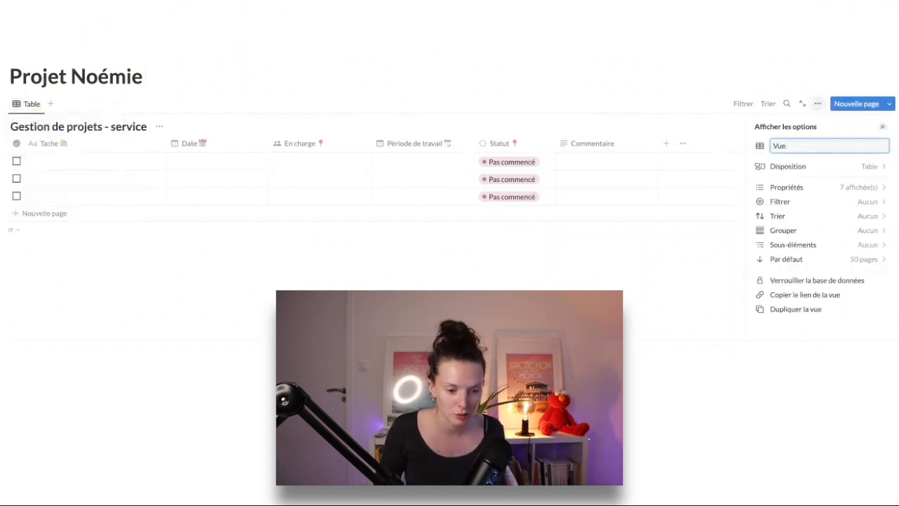
text(Vue classique)
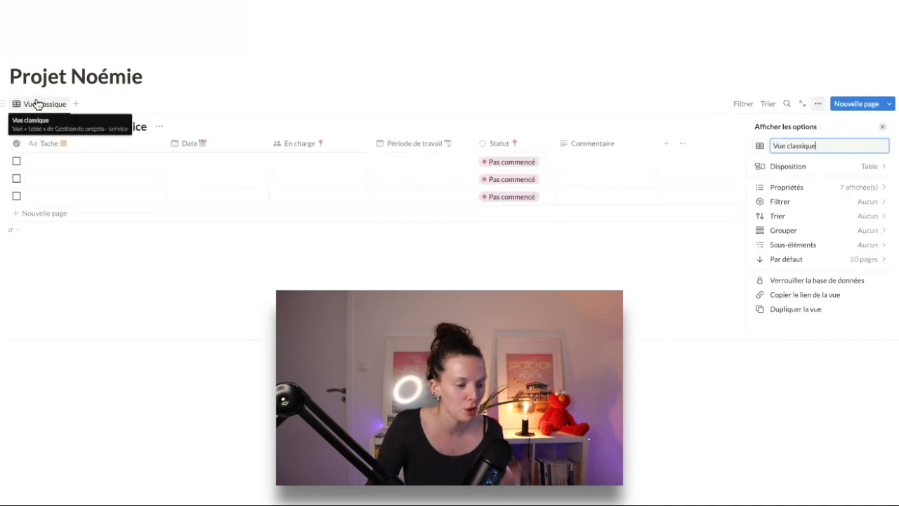
Step: Add a Kanban view to the database and group its cards by Statut
click(78, 106)
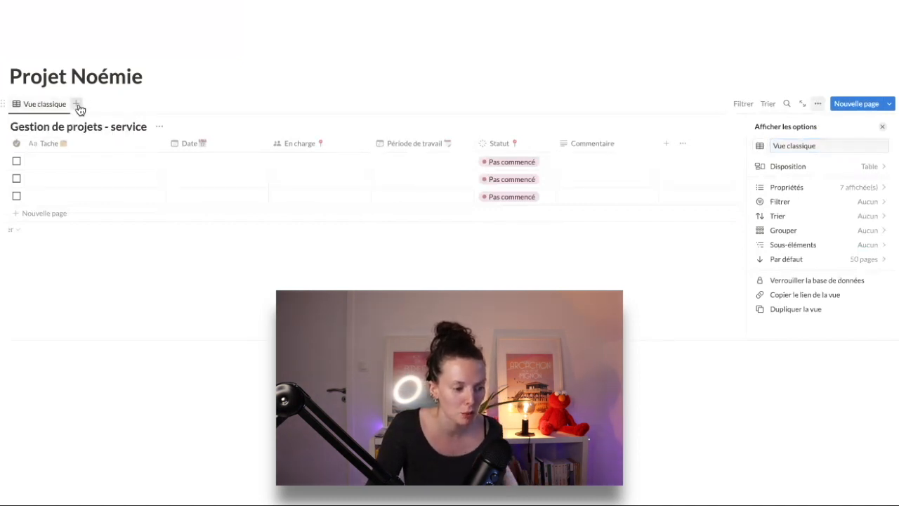
click(821, 181)
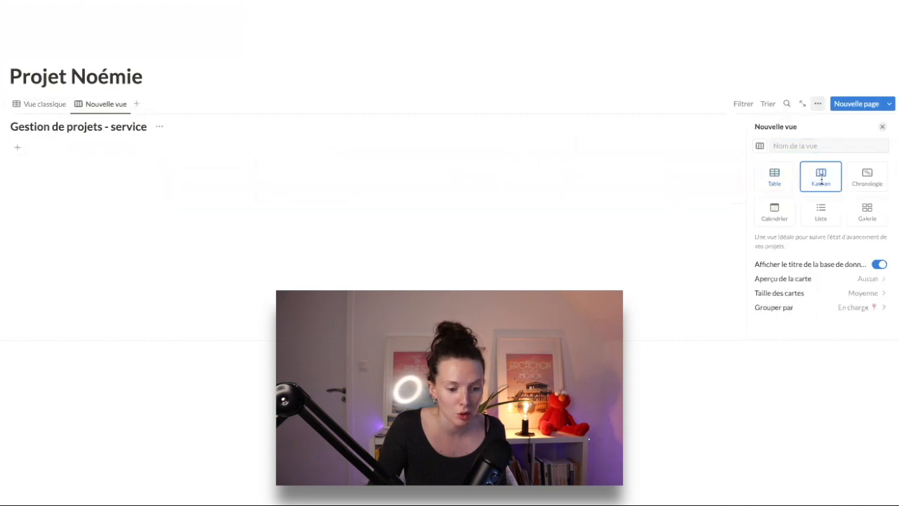
click(854, 307)
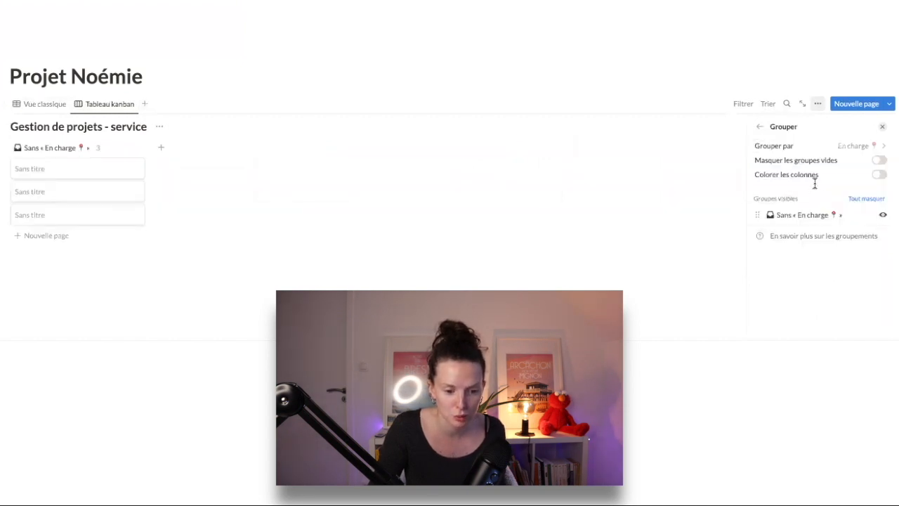
click(853, 145)
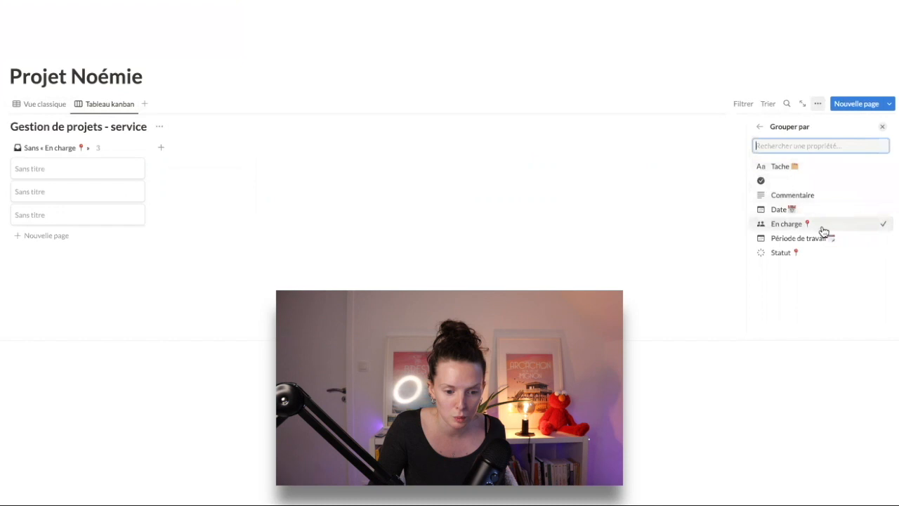
click(813, 252)
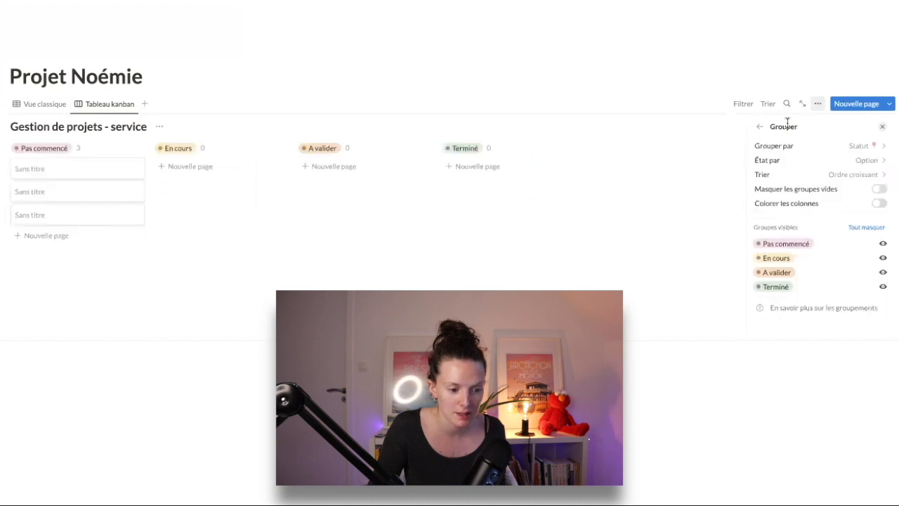
click(811, 69)
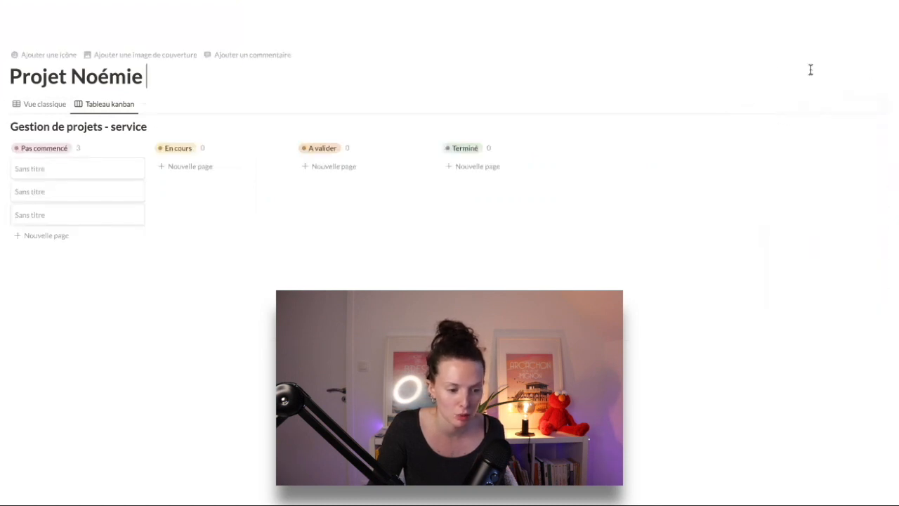
Step: Turn on coloured columns in the Kanban view's layout settings
click(817, 104)
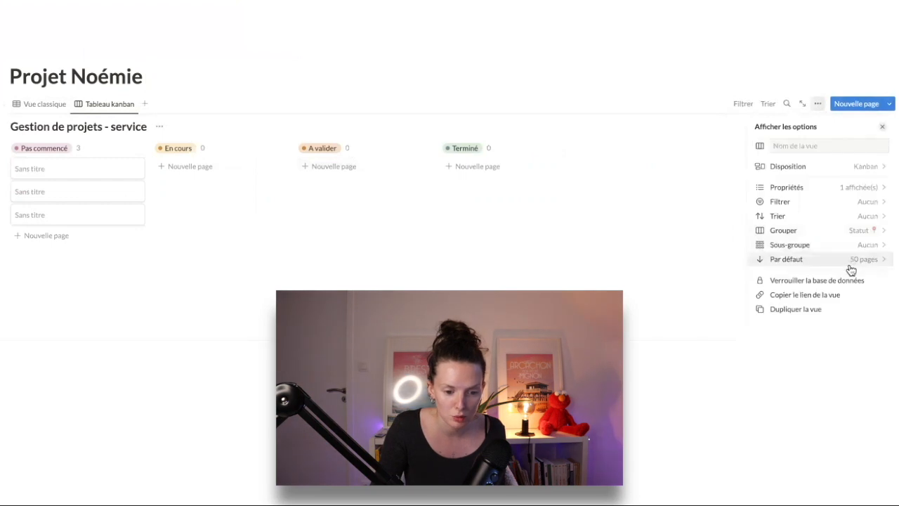
click(822, 171)
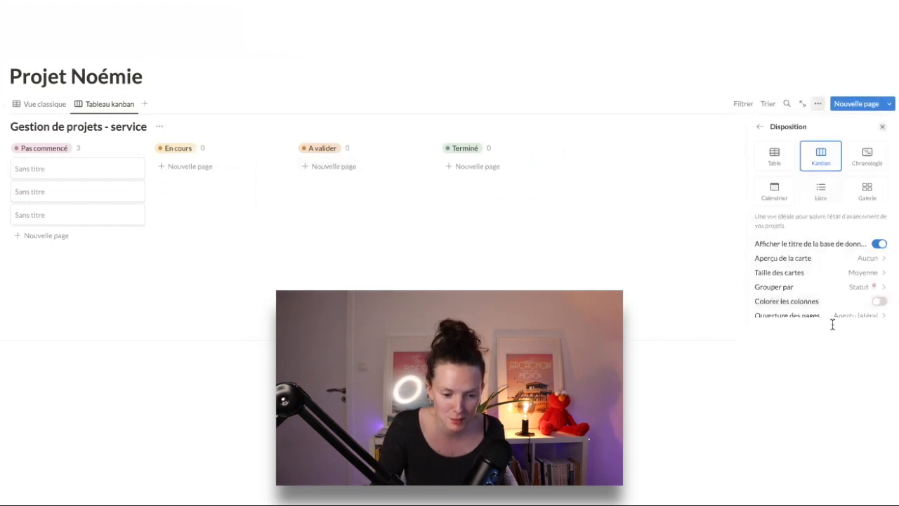
click(878, 302)
click(335, 227)
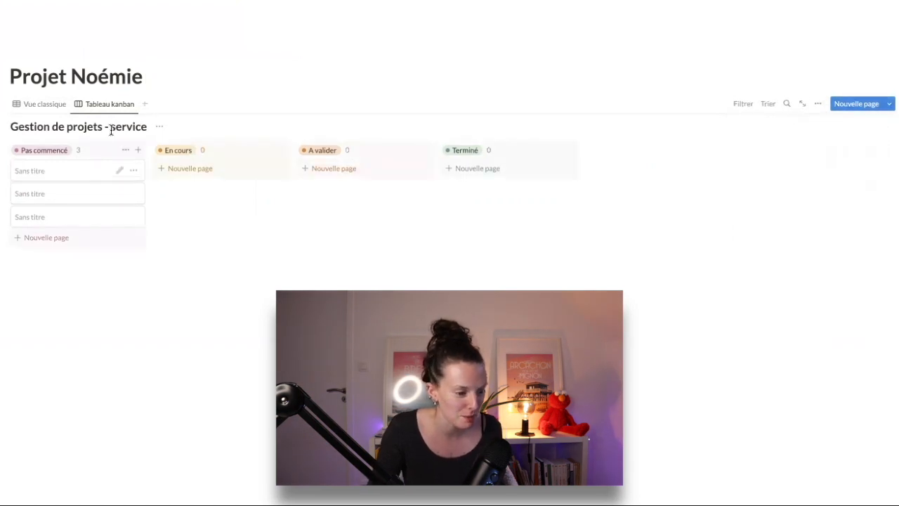
Step: Rename the Kanban view as "Vue par statut"
click(107, 106)
text(Vue)
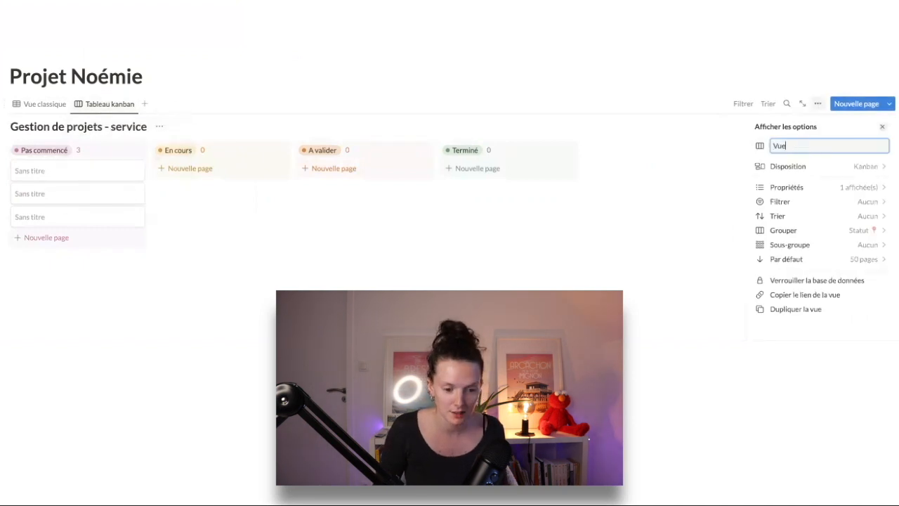
key(Escape)
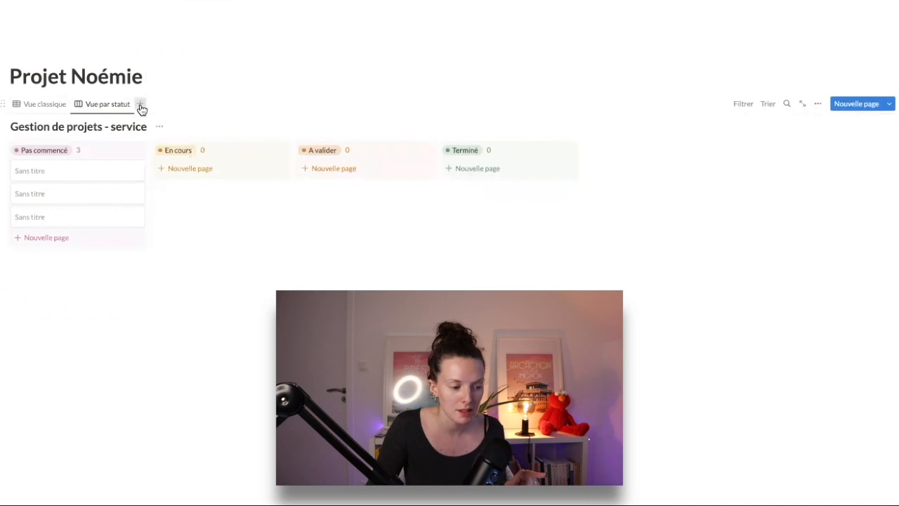
Step: Add a Table view named "Vue terminé" to the database
click(142, 105)
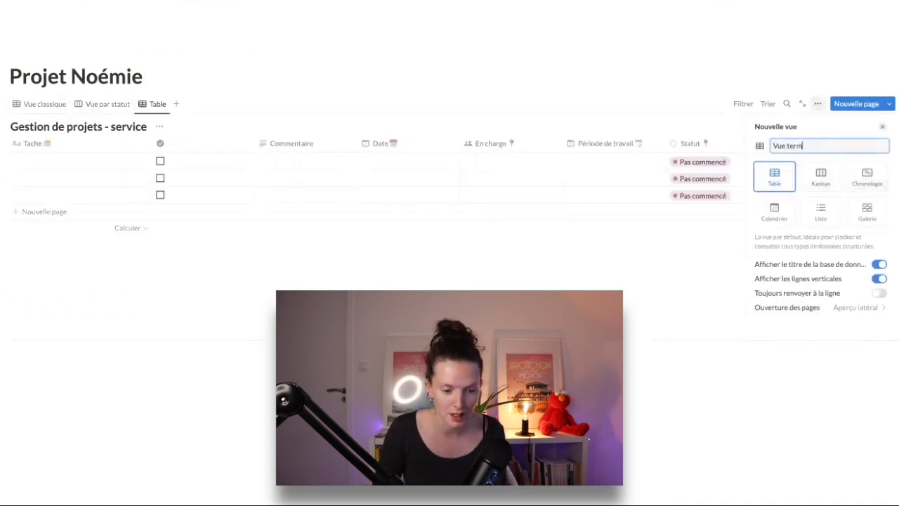
text(Vue termineé)
key(Return)
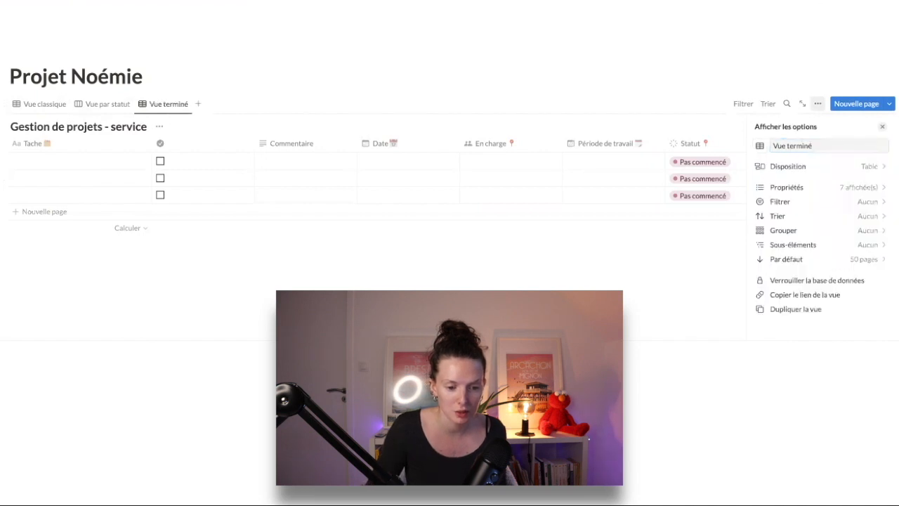
Step: Filter the Vue terminé view on the checkbox property with the value Cochée
click(736, 104)
click(698, 162)
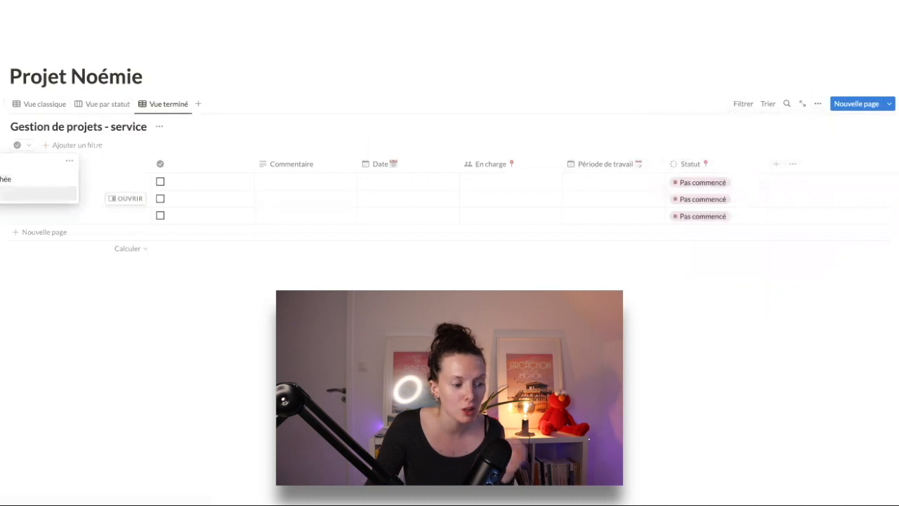
click(4, 194)
Step: Reorder the Vue terminé columns so the checkbox comes first and Commentaire last
drag(194, 165, 4, 166)
drag(184, 173, 580, 185)
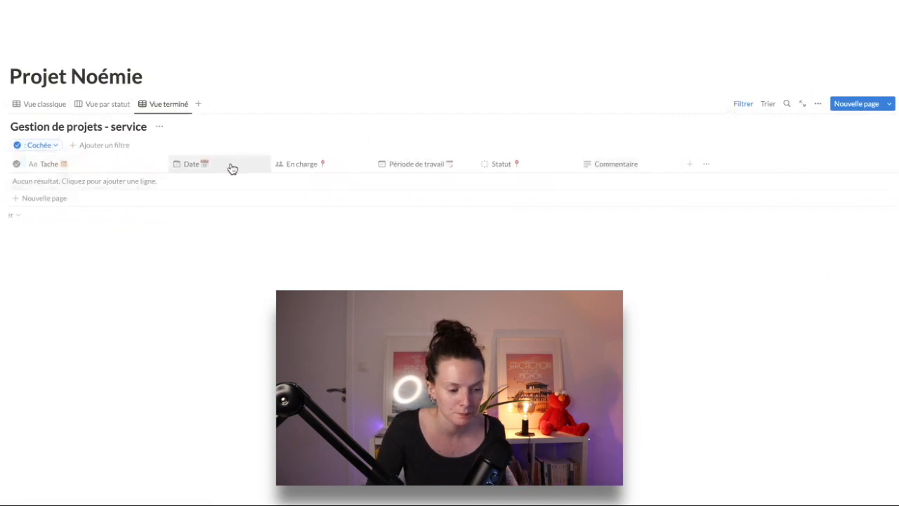
Step: Move the Statut column between the checkbox and Tache columns in the Vue classique view
click(59, 109)
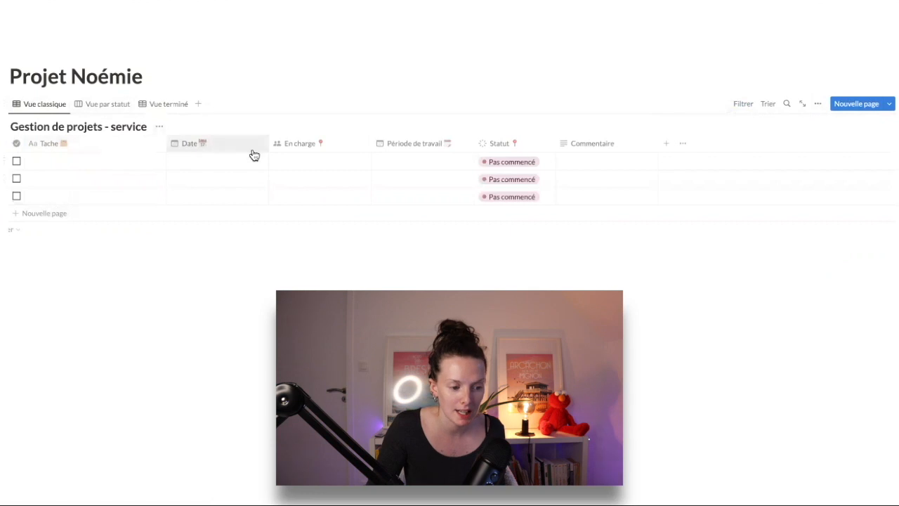
drag(485, 146, 80, 152)
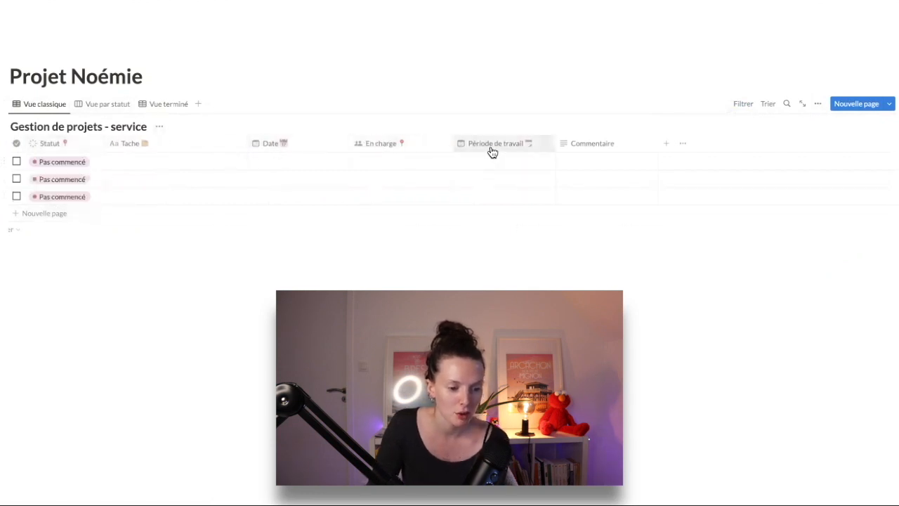
Step: Show the Date and En charge properties on the cards of the Vue par statut view
click(104, 105)
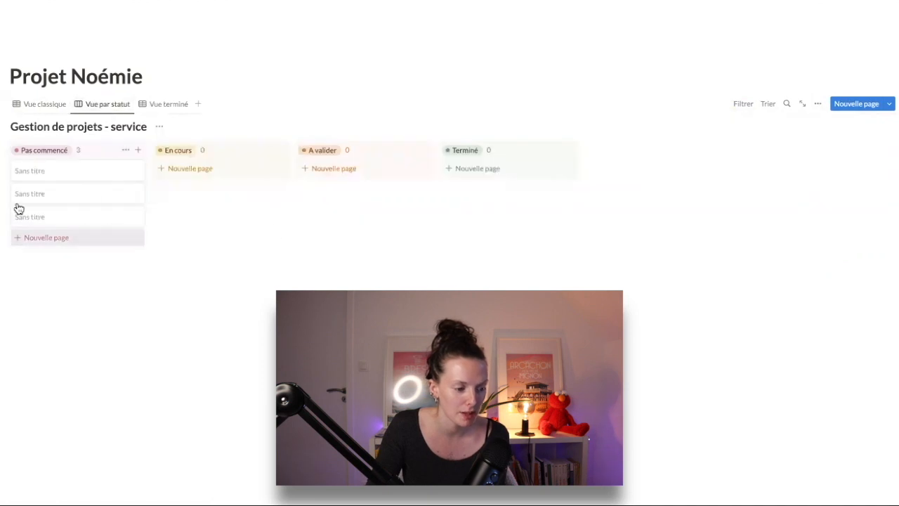
click(818, 104)
click(848, 185)
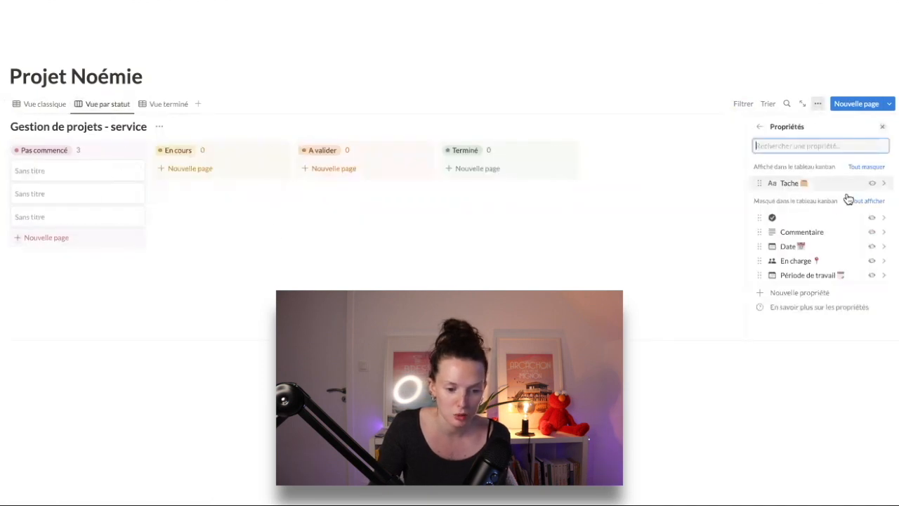
click(872, 247)
click(871, 262)
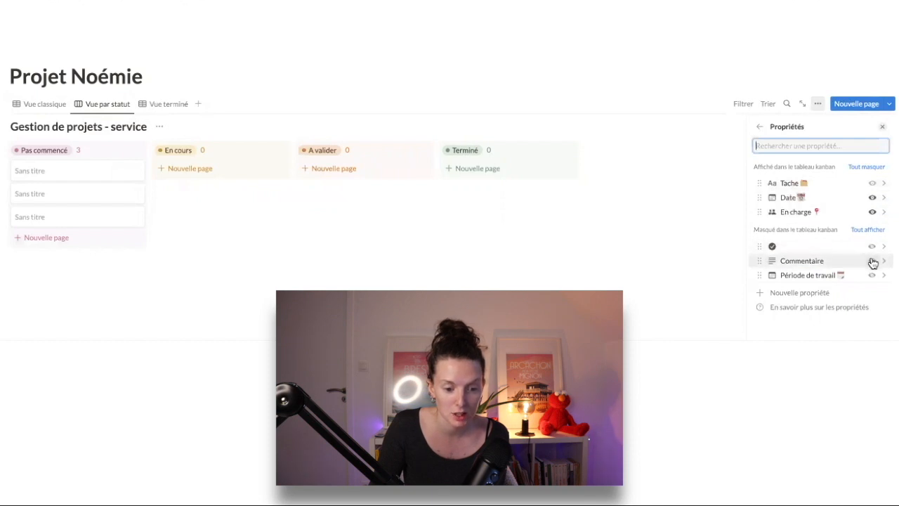
click(536, 284)
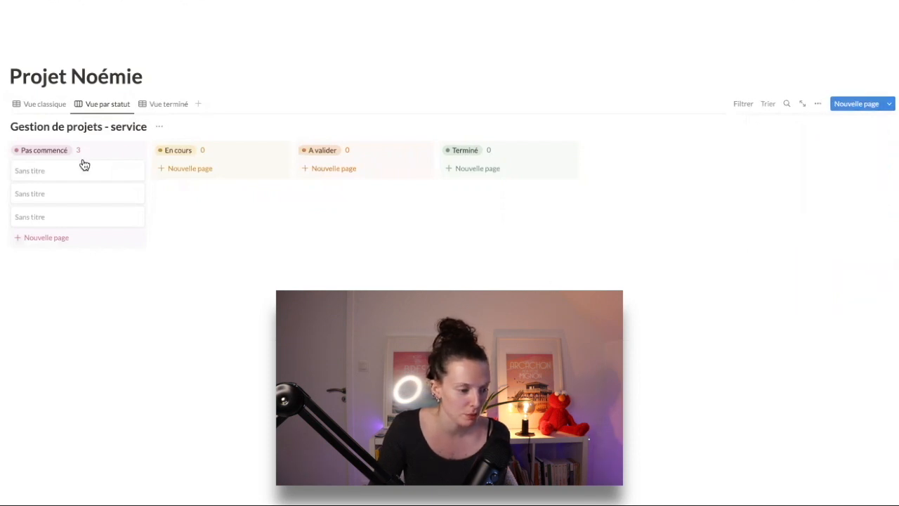
Step: Filter the Vue par statut view on the checkbox property with the value Non cochée
click(743, 105)
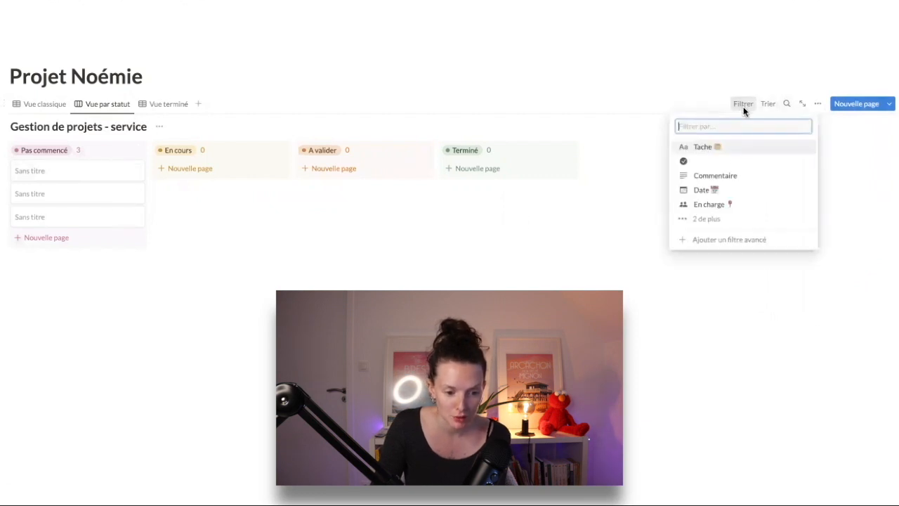
click(725, 167)
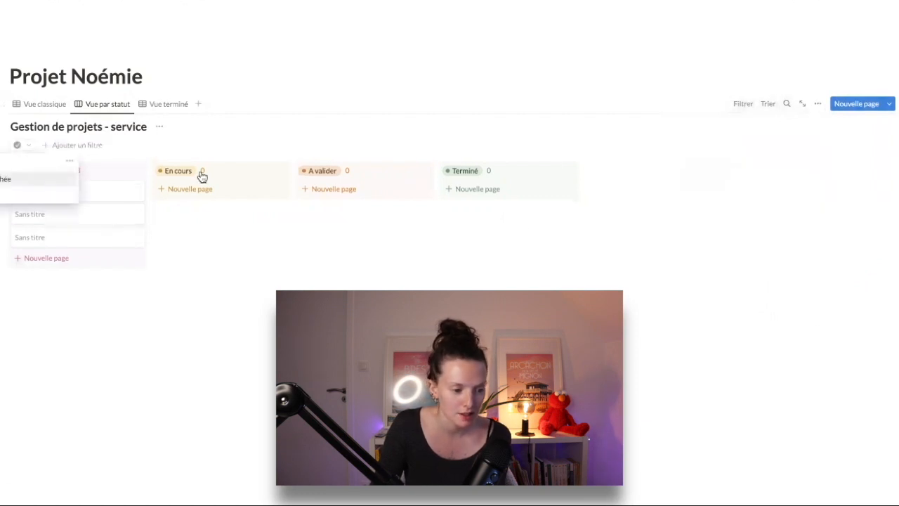
click(4, 196)
click(32, 147)
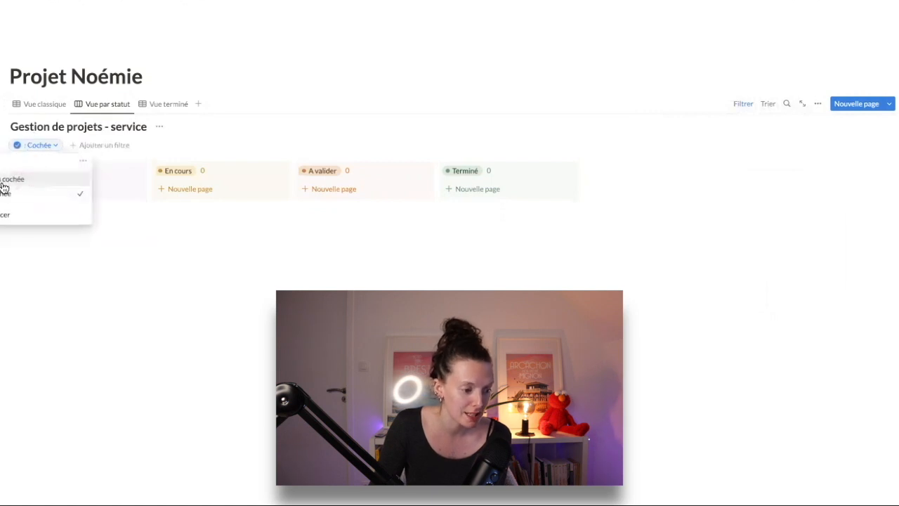
click(7, 180)
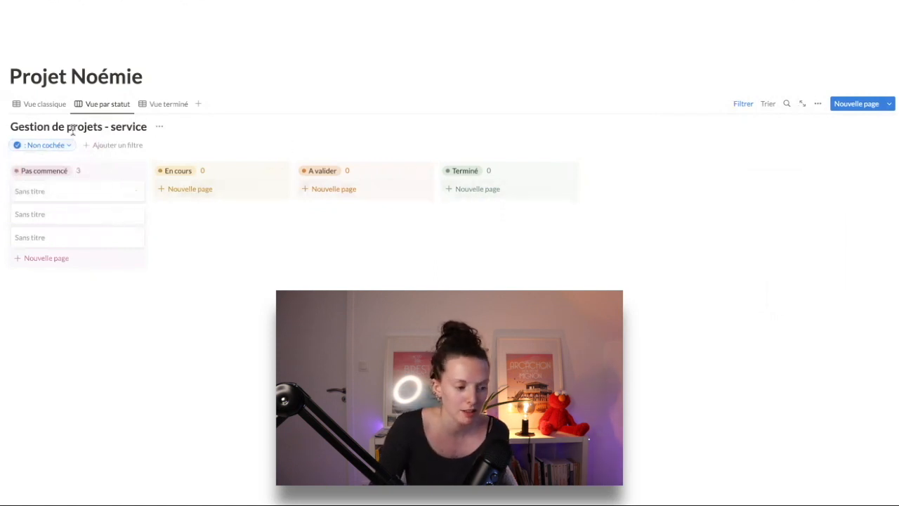
Step: In the Vue classique view, name the first task page de capture numéro 1 and set its date to 12/01/2023
click(34, 105)
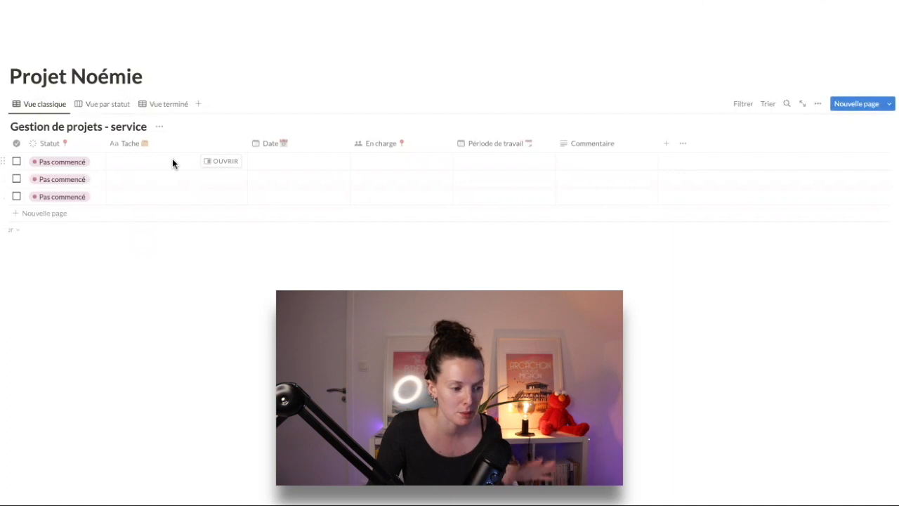
click(155, 161)
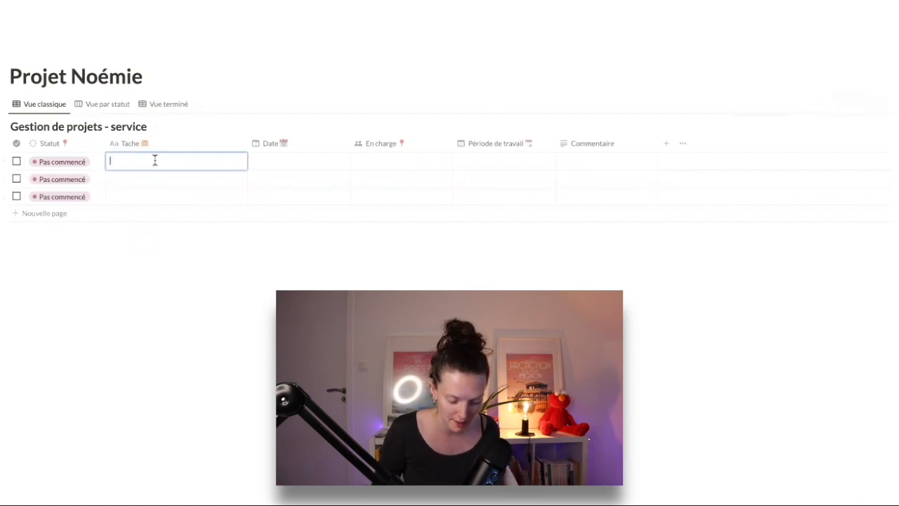
text(page de capture numéro 1)
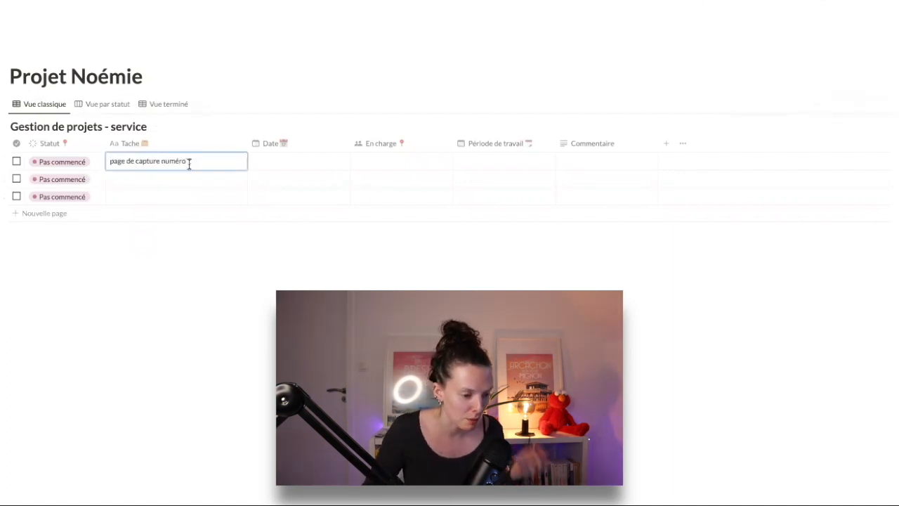
click(266, 161)
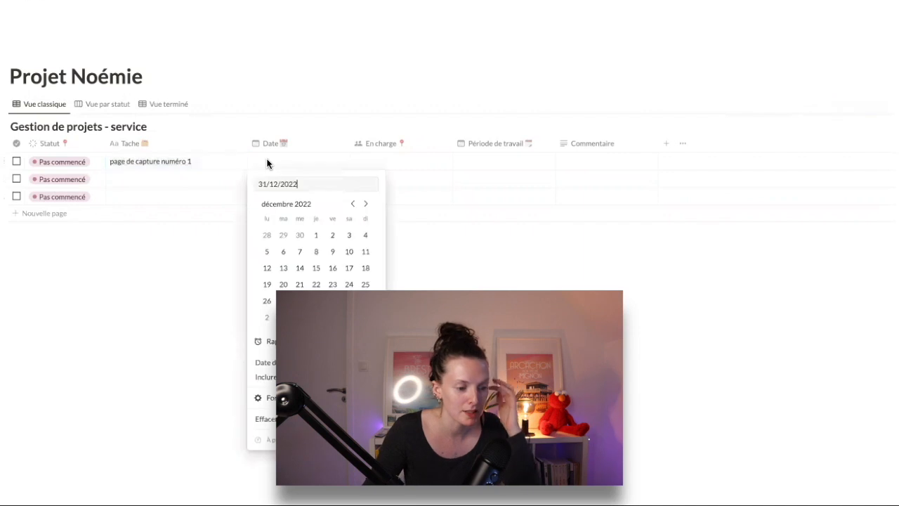
click(365, 203)
click(316, 268)
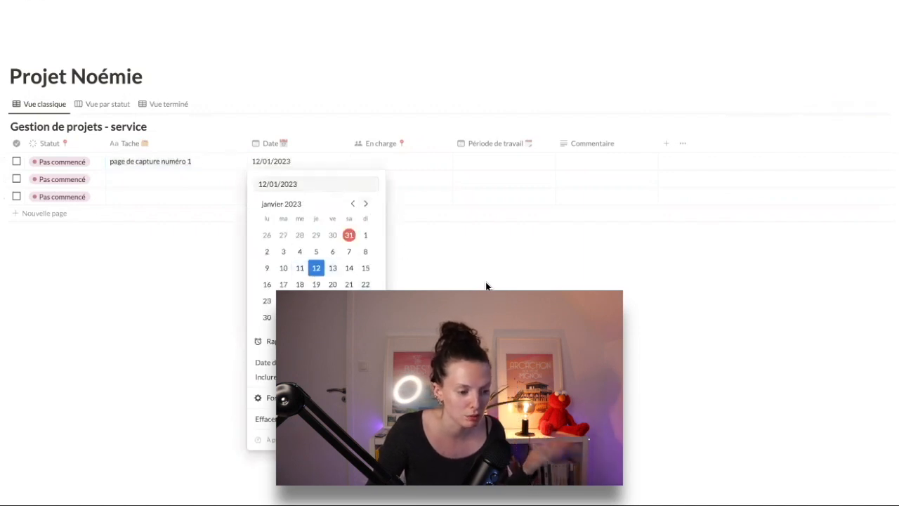
key(Escape)
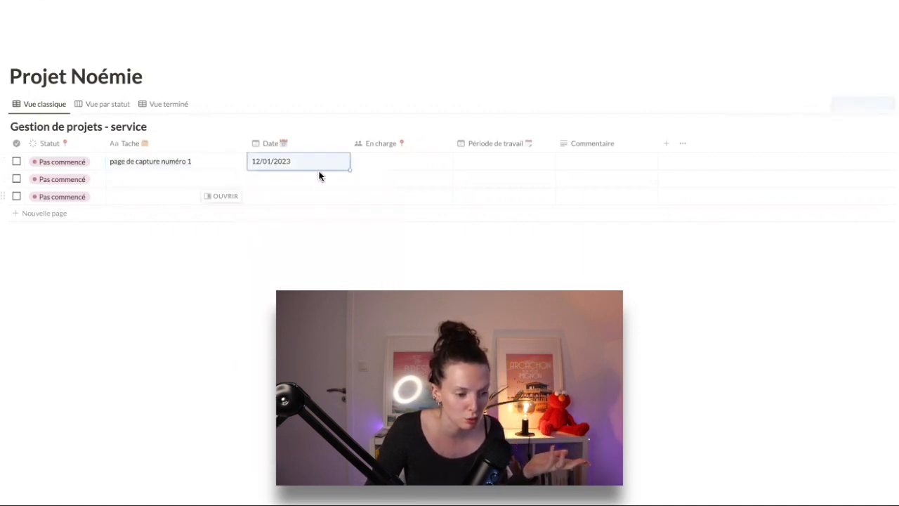
Step: Assign the person in charge of the first task and set its work period to 05/01/2023 → 12/01/2023
click(395, 161)
click(497, 161)
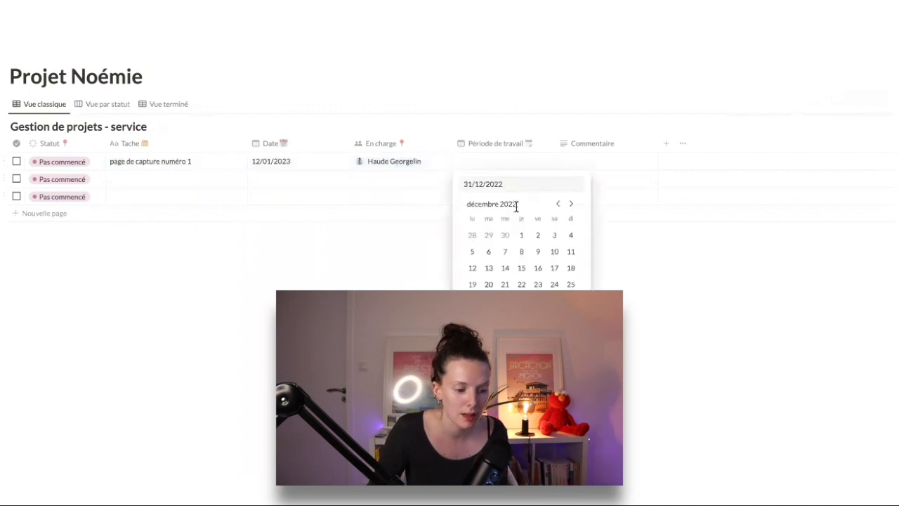
click(571, 203)
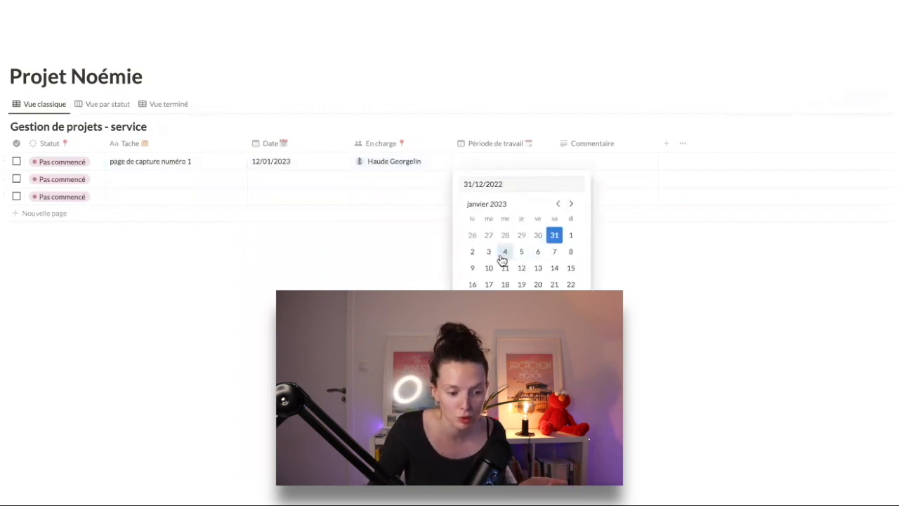
click(522, 251)
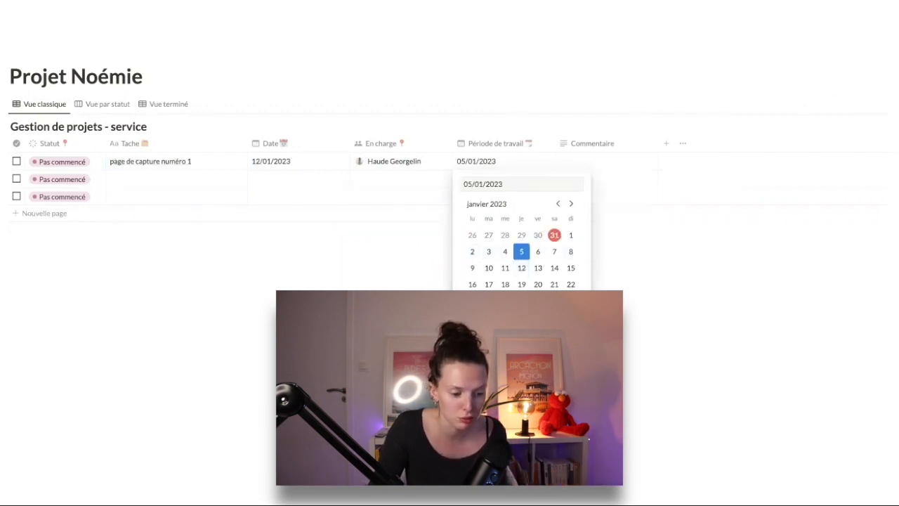
click(573, 352)
click(522, 268)
click(668, 303)
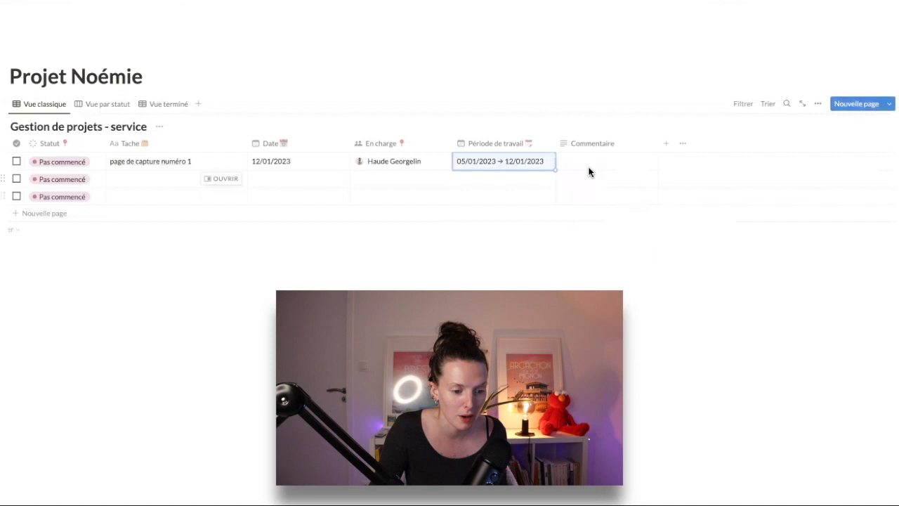
Step: Set the first task's status to En cours and fill in the other two rows as page de vente 3 and bon de commande
click(63, 161)
click(70, 233)
click(157, 178)
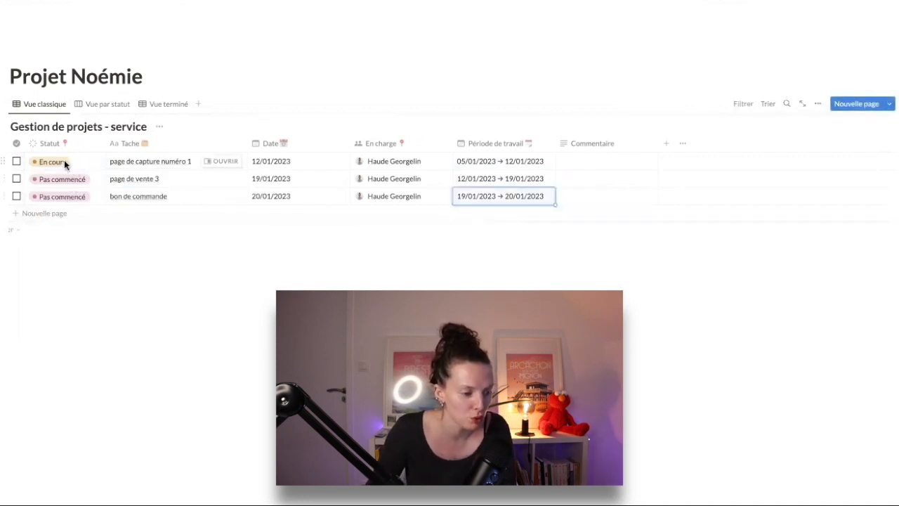
Step: Set page de capture numéro 1 to A valider, page de vente 3 to En cours and bon de commande to A valider
click(64, 162)
click(56, 248)
click(62, 179)
click(70, 250)
click(62, 196)
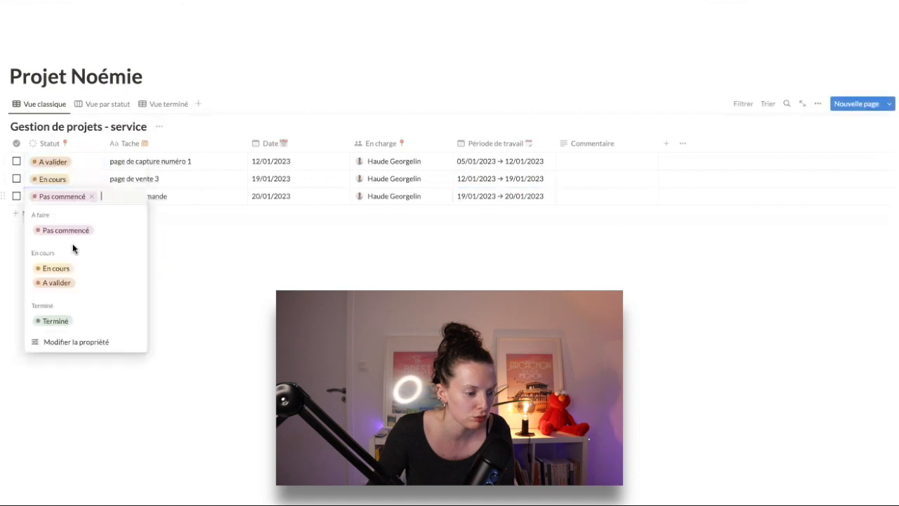
click(66, 283)
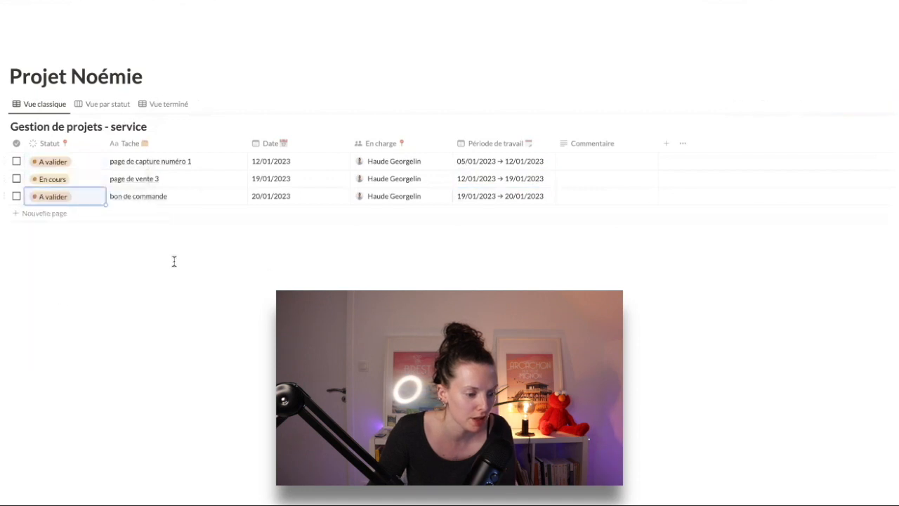
Step: Check the by-status and completed views, and filter the Vue classique view on the checkbox with the value Non cochée
click(101, 105)
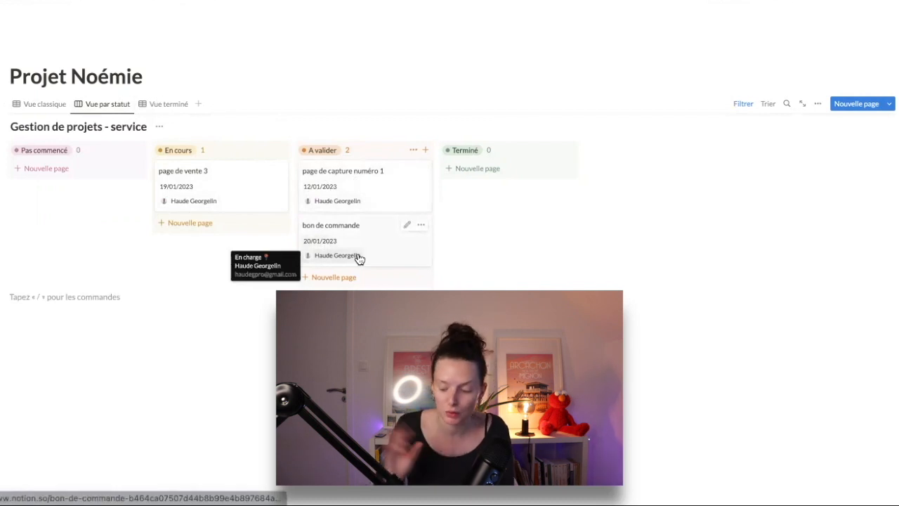
click(164, 105)
click(44, 106)
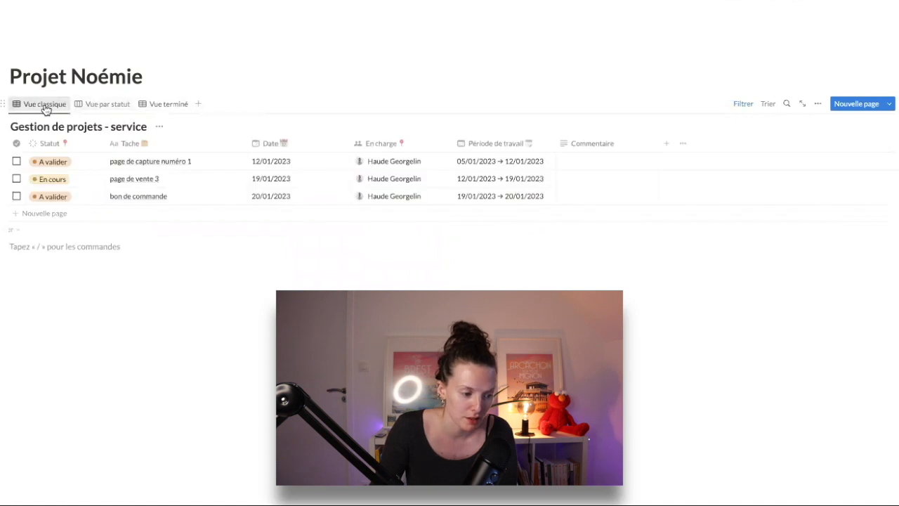
click(744, 105)
click(704, 160)
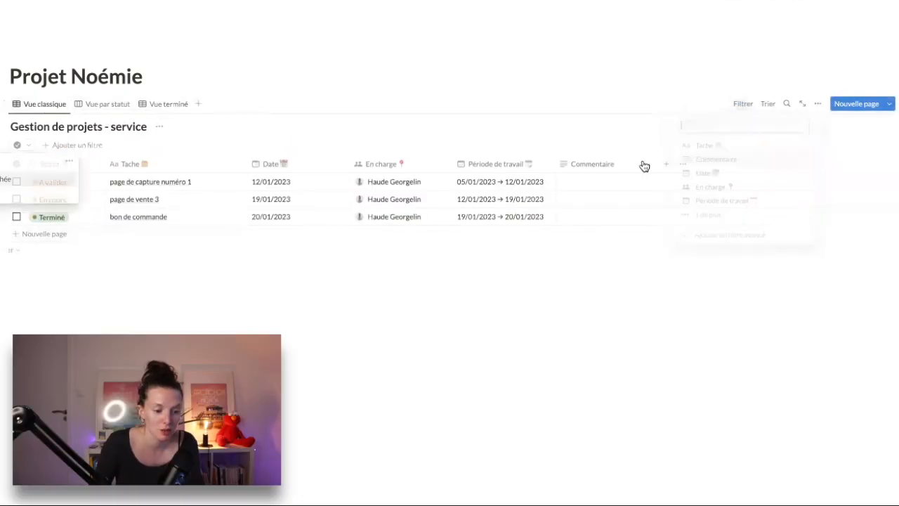
click(5, 182)
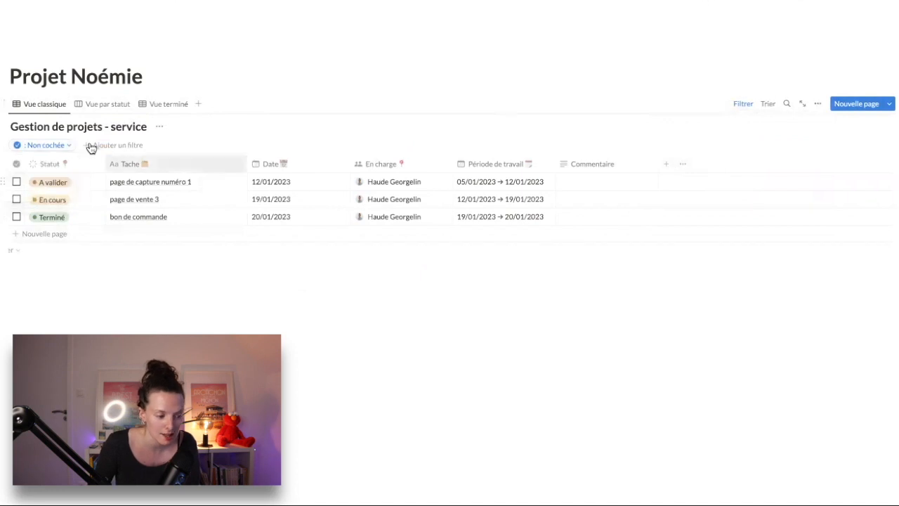
Step: Test the completed view by ticking the bon de commande checkbox, viewing it in Vue terminé and unticking it again
click(17, 218)
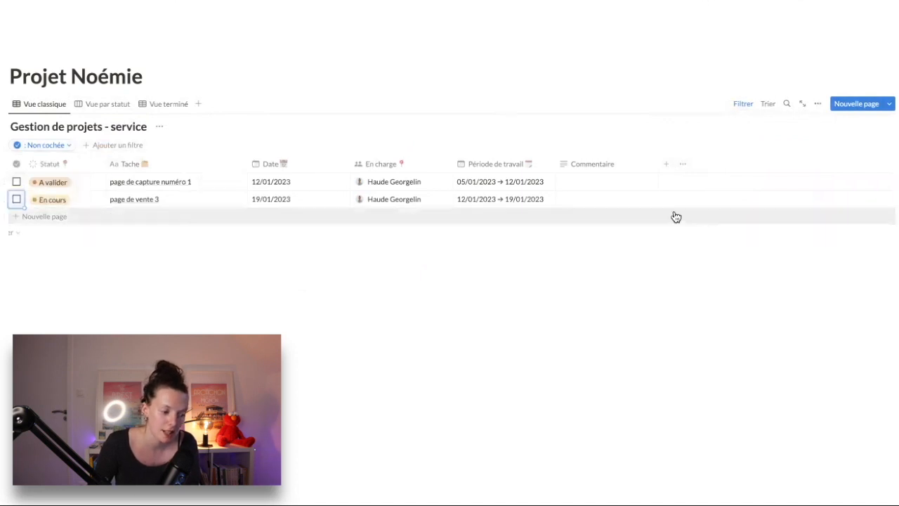
click(169, 104)
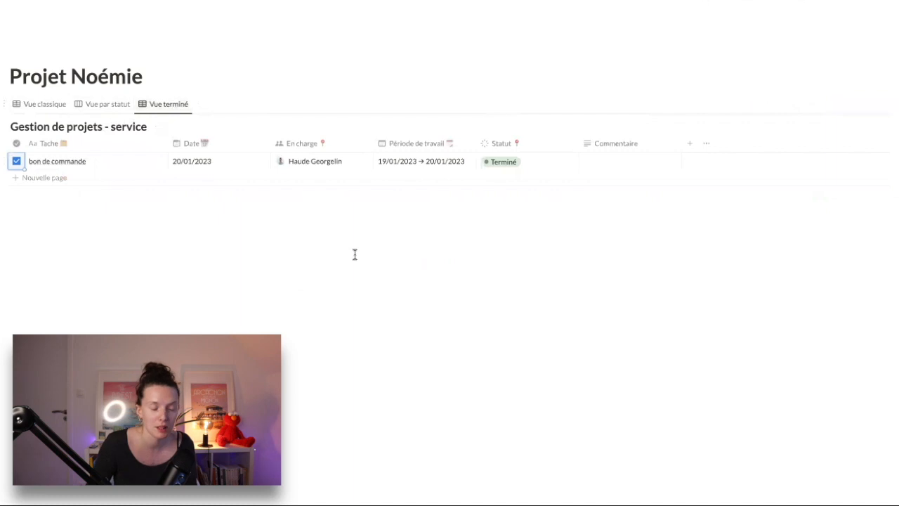
click(17, 161)
click(35, 104)
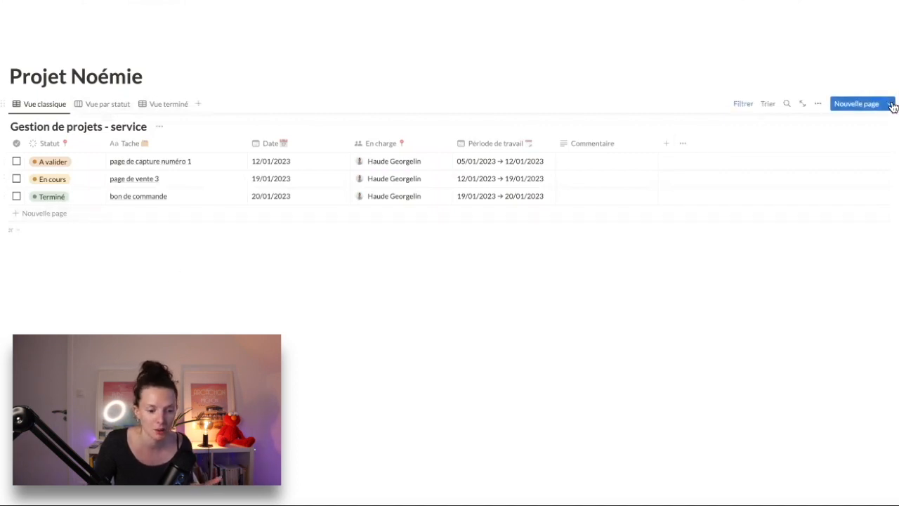
Step: Create a new database template and add a level 3 toggle heading reading To do liste with a check mark emoji
click(892, 106)
click(801, 176)
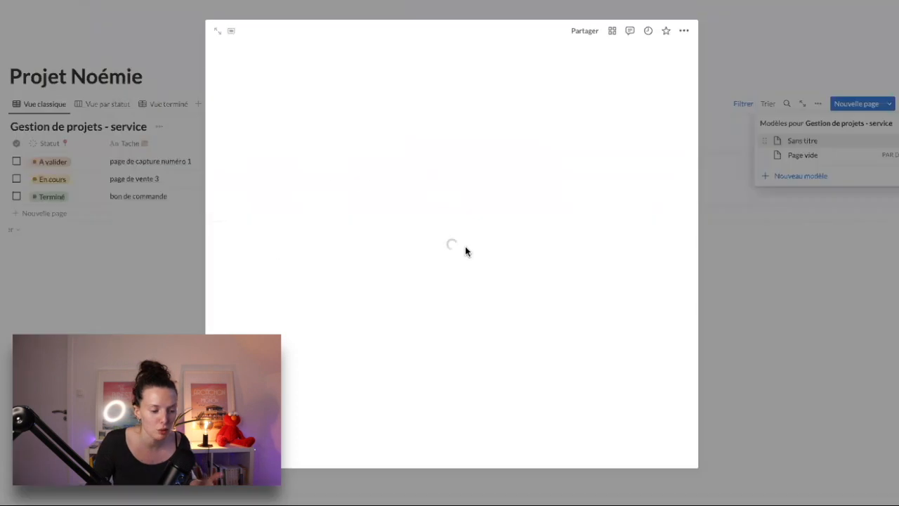
text(> ### )
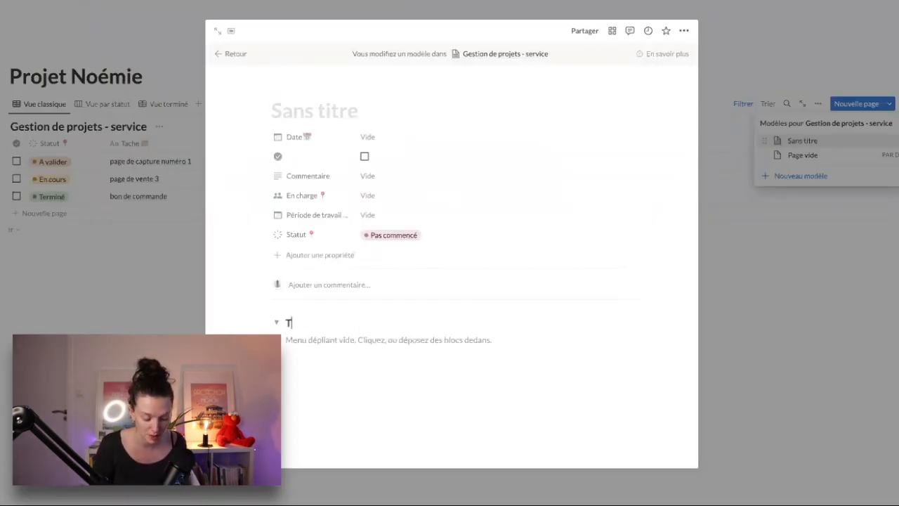
text(To do liste :)
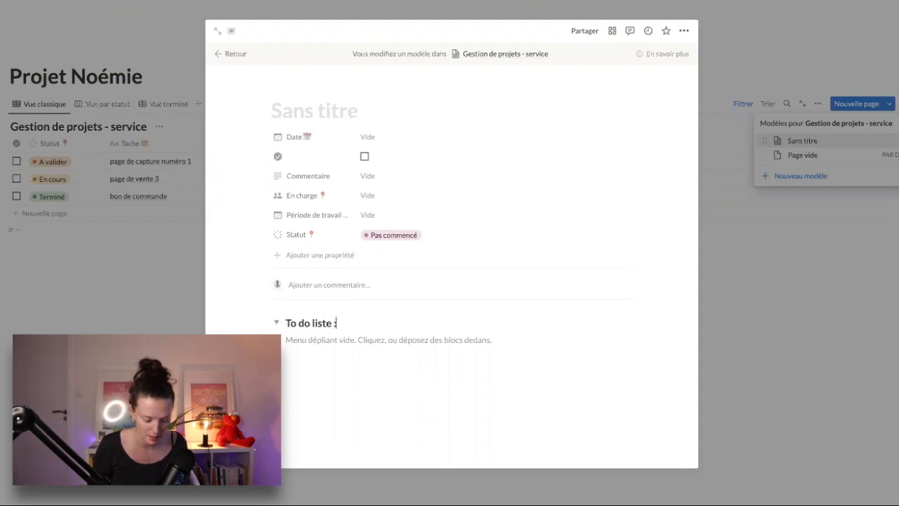
text(check)
click(354, 344)
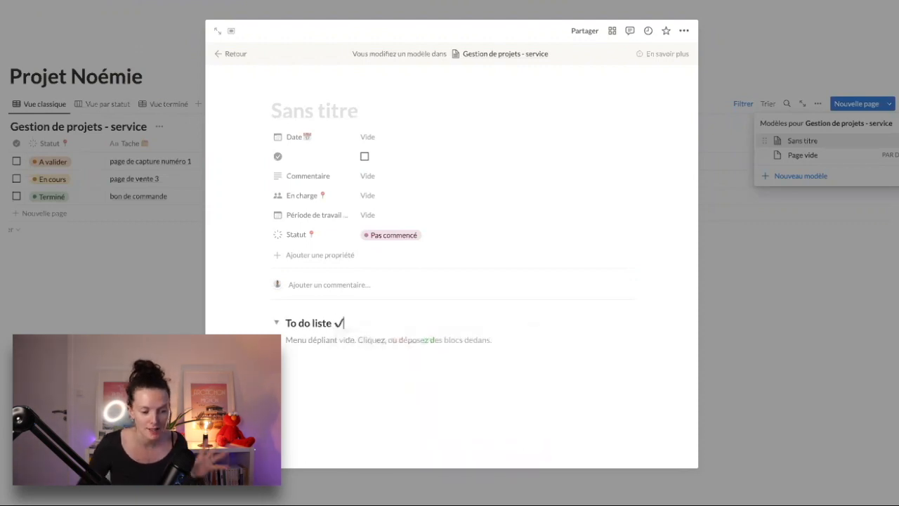
Step: Add a Liste de tâches checkbox block inside the To do liste toggle and collapse the toggle
click(354, 344)
text(/check)
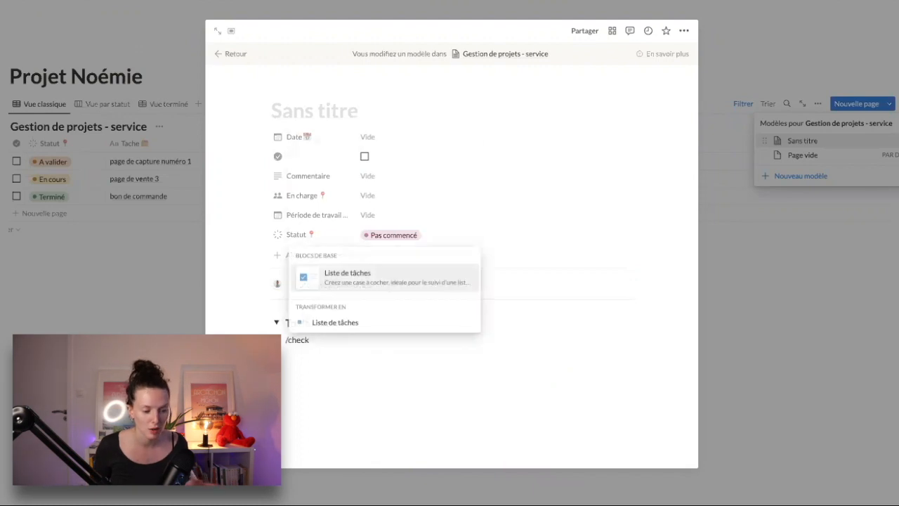
key(Return)
click(317, 356)
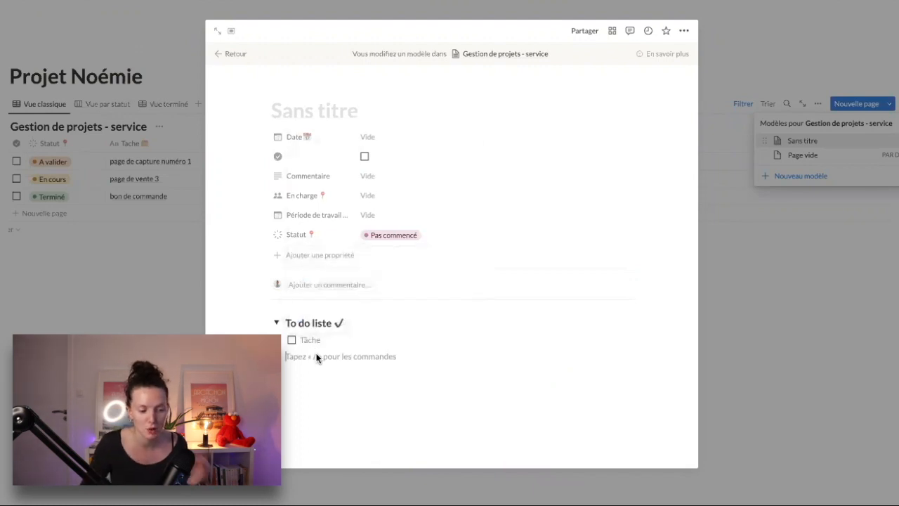
click(275, 324)
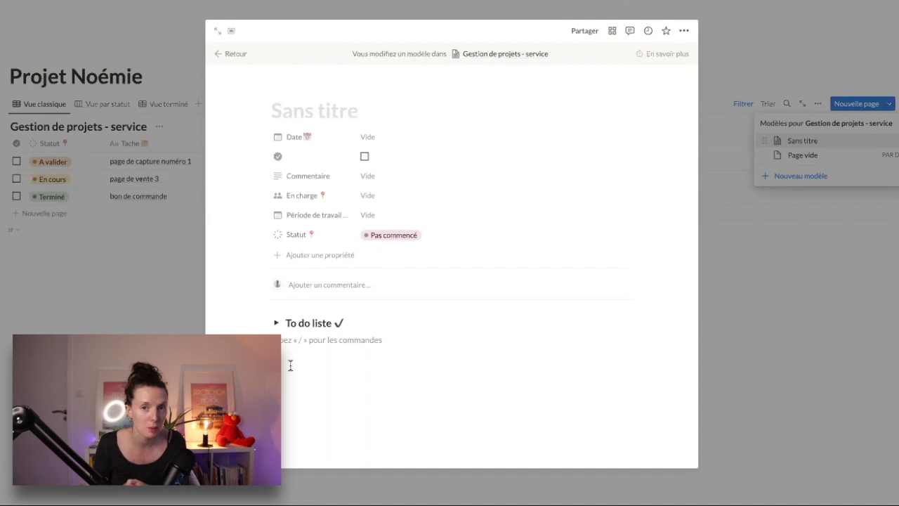
text(/ta)
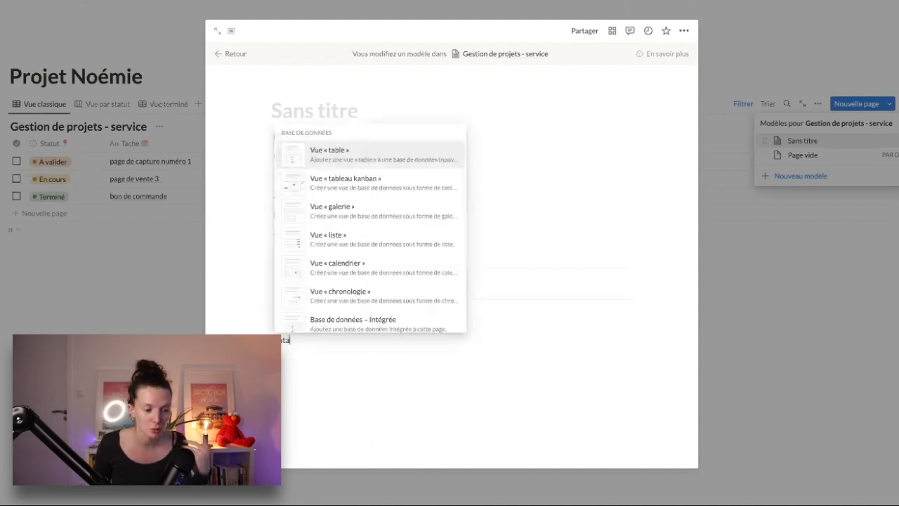
key(Return)
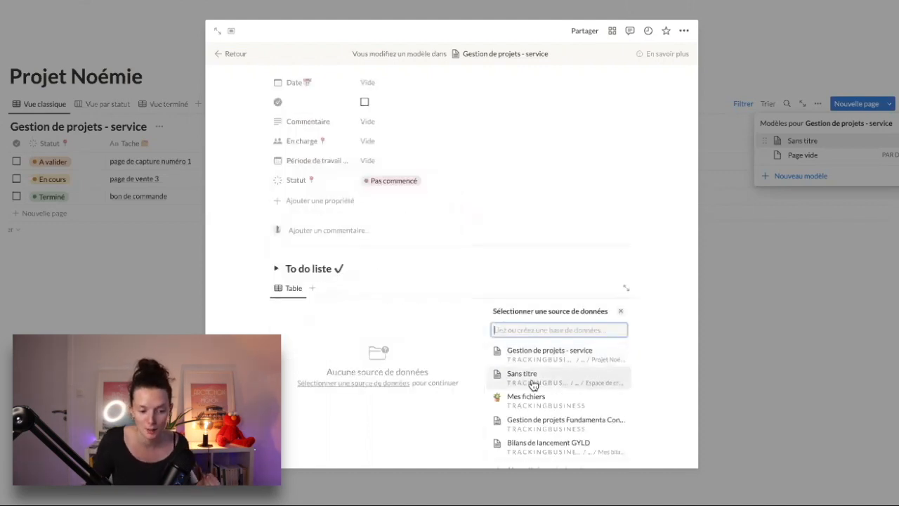
scroll(612, 405, down, 1)
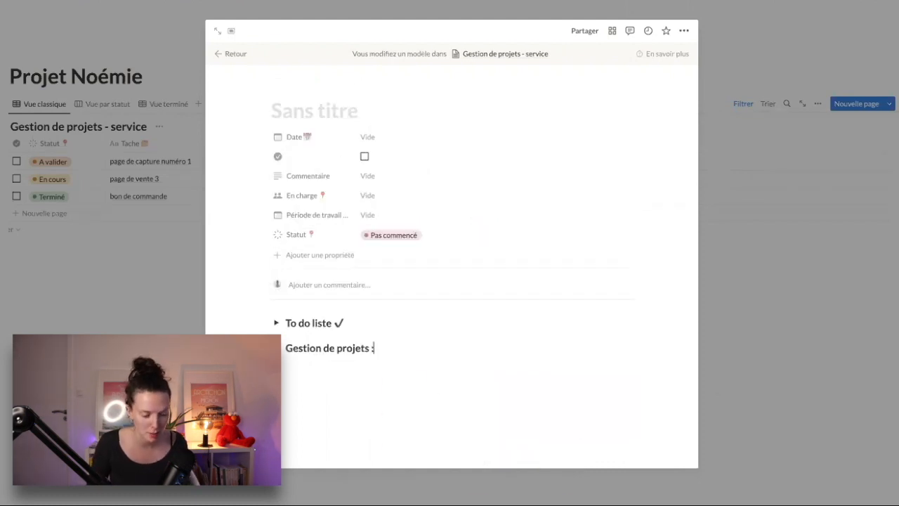
Step: Add a toggle heading reading Gestion de projets with a folder organizer emoji below To do liste
text(org)
key(Return)
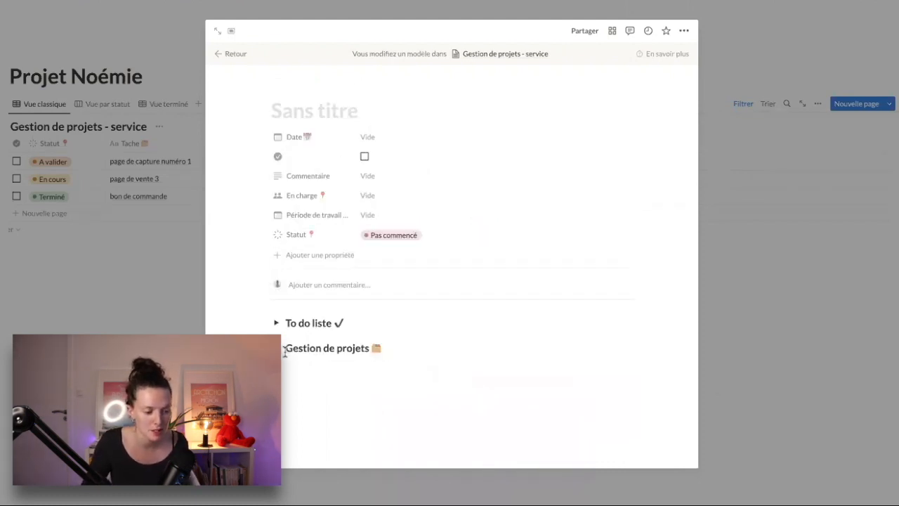
Step: Switch the database inside the Gestion de projets toggle to Vue classique and add an empty row
click(306, 368)
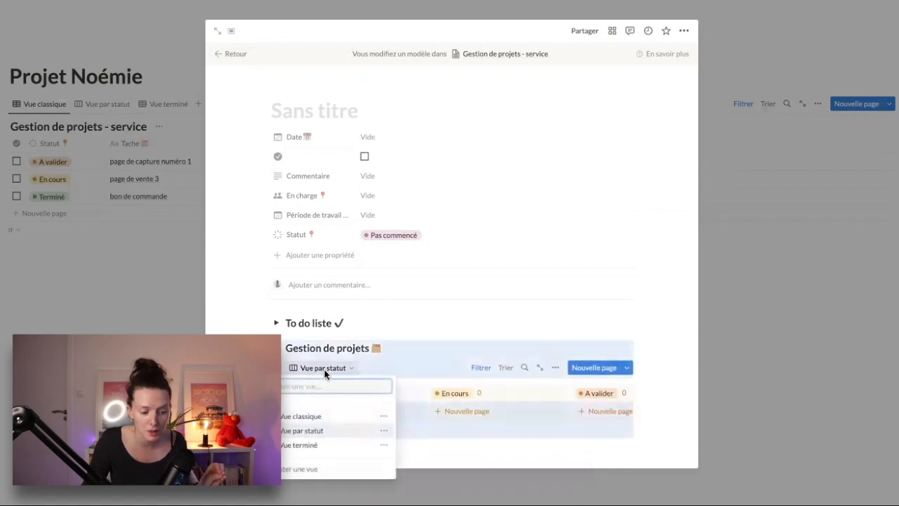
click(300, 417)
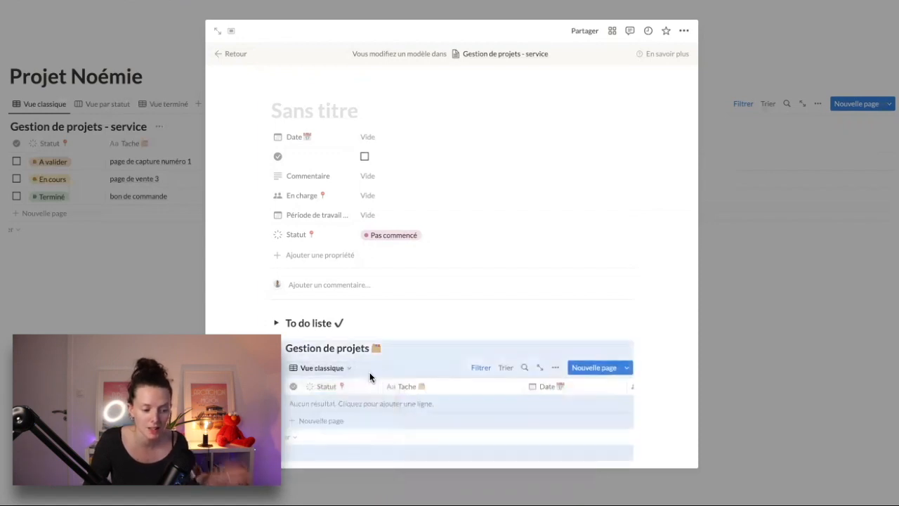
click(402, 346)
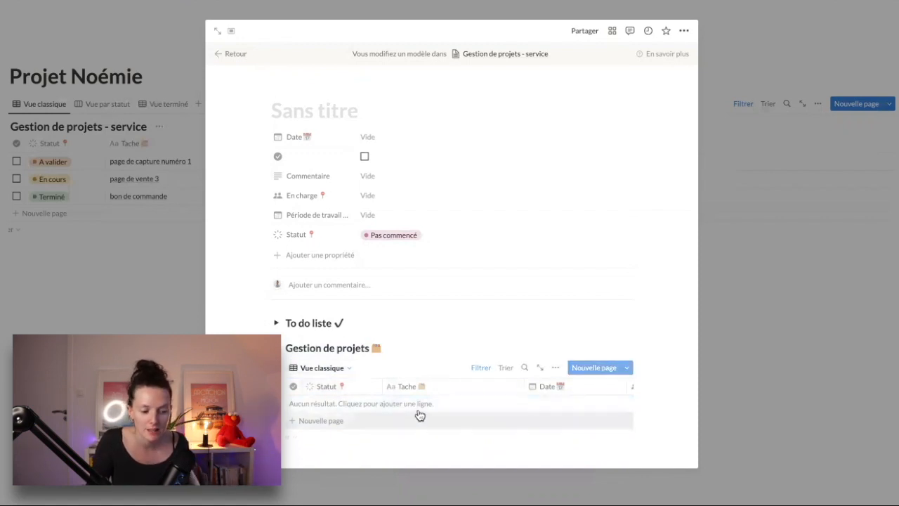
click(318, 406)
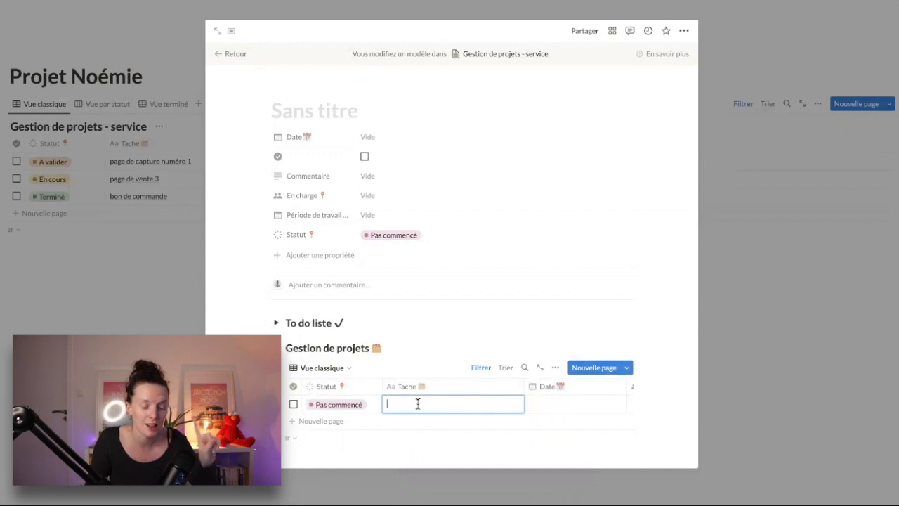
Step: Create sub-items for the nested database, naming the sub-item property Taches and the parent property Projet
scroll(563, 380, down, 1)
click(555, 332)
scroll(555, 378, down, 3)
click(604, 398)
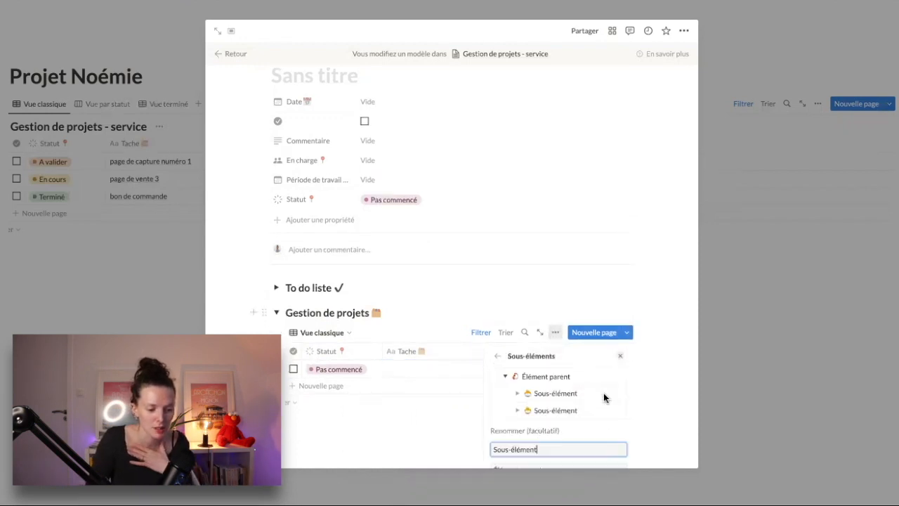
scroll(577, 395, down, 1)
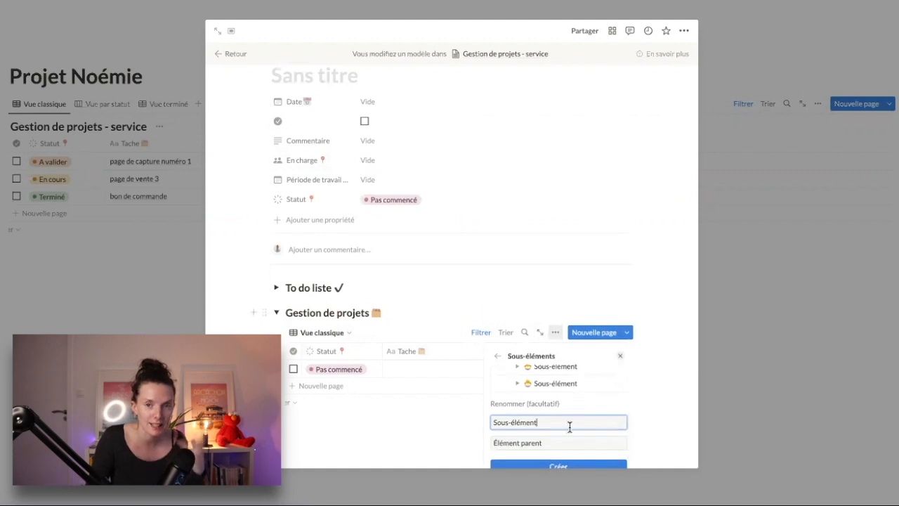
click(535, 442)
key(ctrl+a)
text(Éle)
text(Pro)
drag(536, 423, 495, 426)
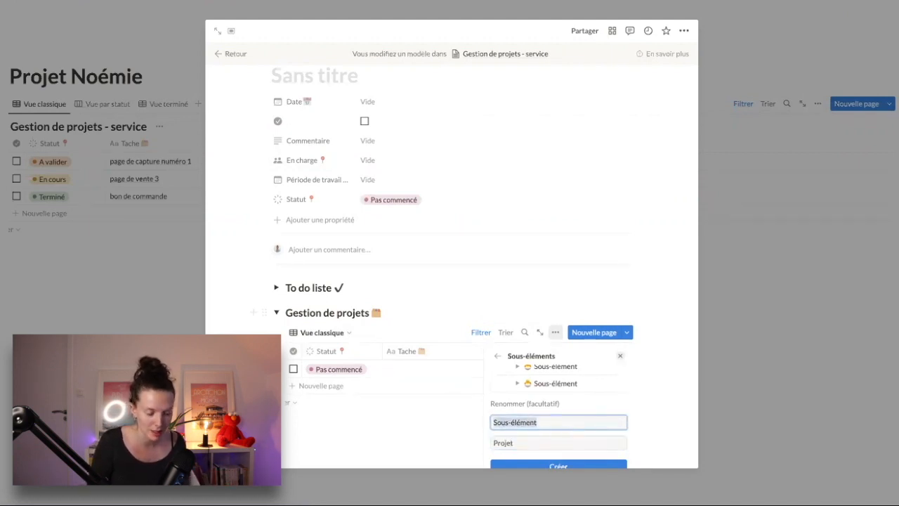
text(Tache)
text(s)
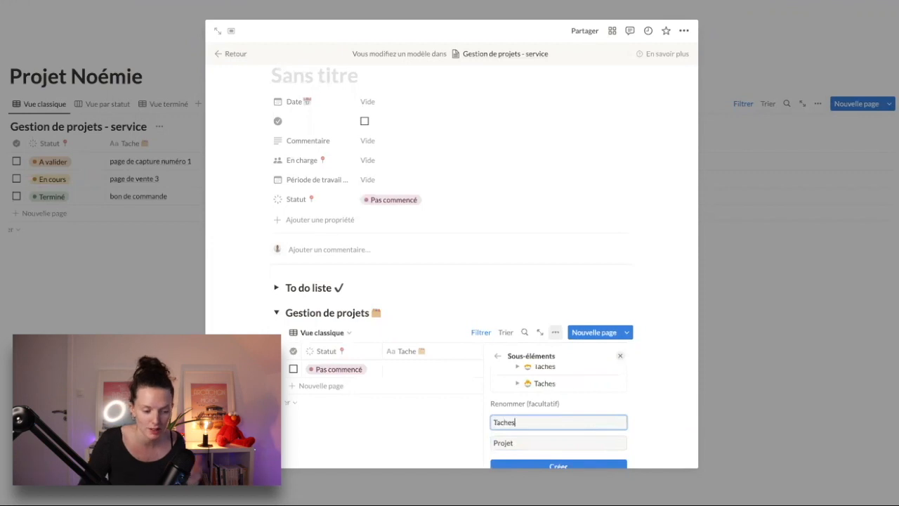
click(580, 467)
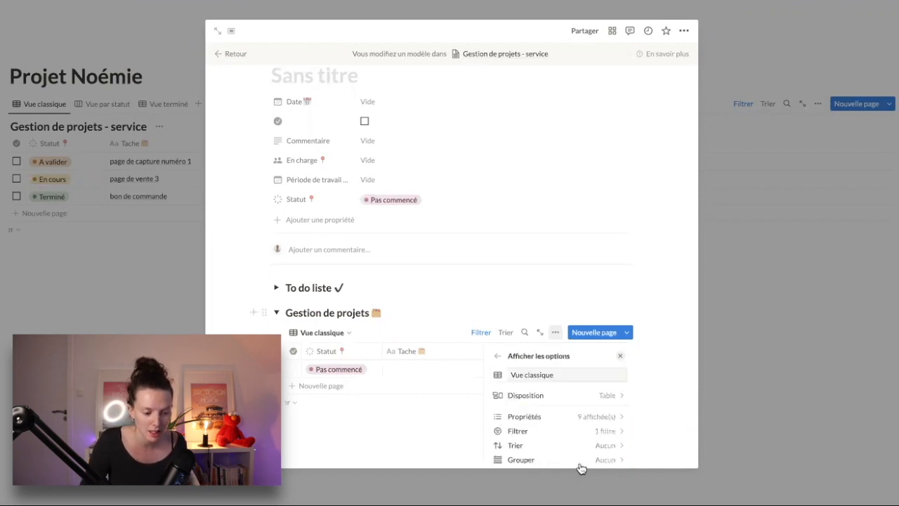
Step: Review the Projet and Taches columns in the nested table and collapse the Gestion de projets toggle
click(415, 450)
scroll(440, 361, right, 3)
scroll(439, 361, right, 5)
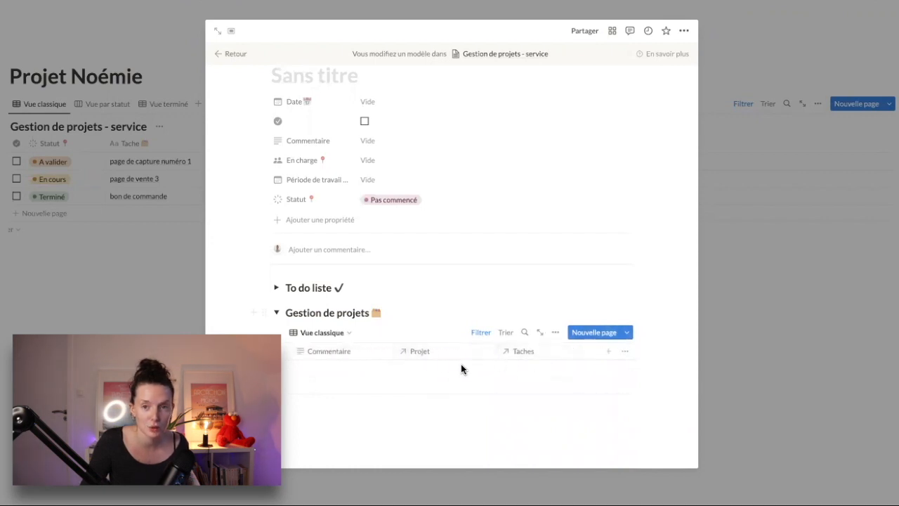
click(278, 314)
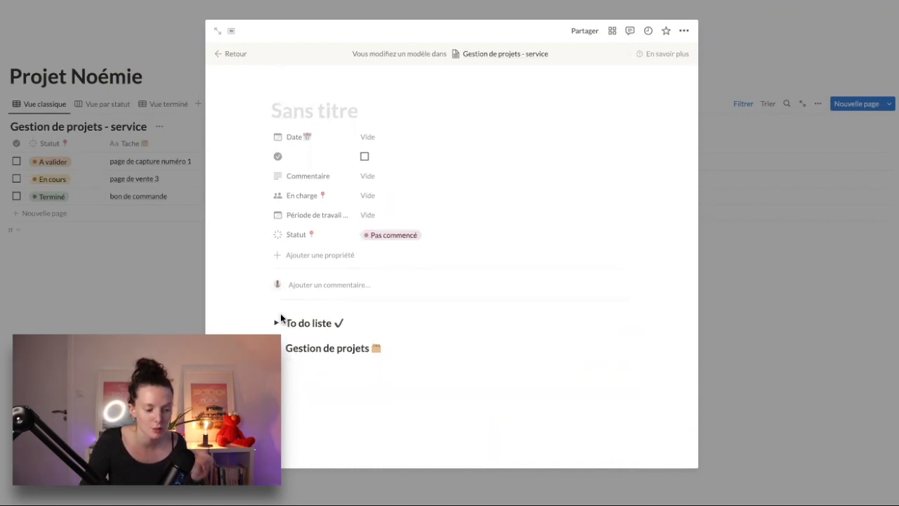
Step: Open the page de vente 3 task, apply the template and check its To do liste toggle
click(226, 180)
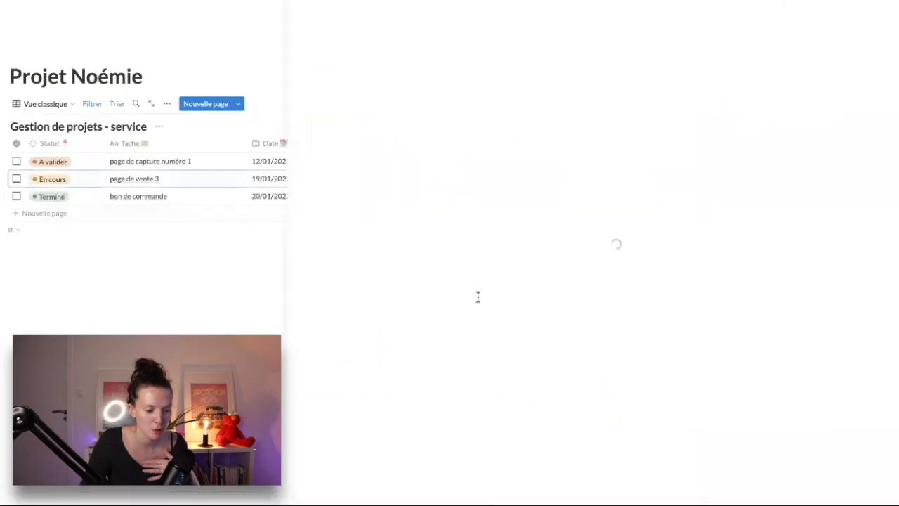
click(352, 265)
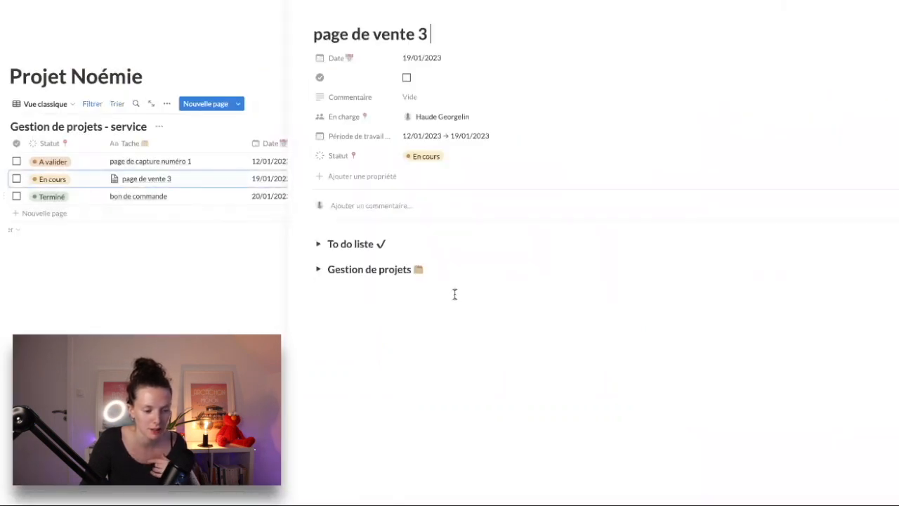
click(318, 244)
click(318, 244)
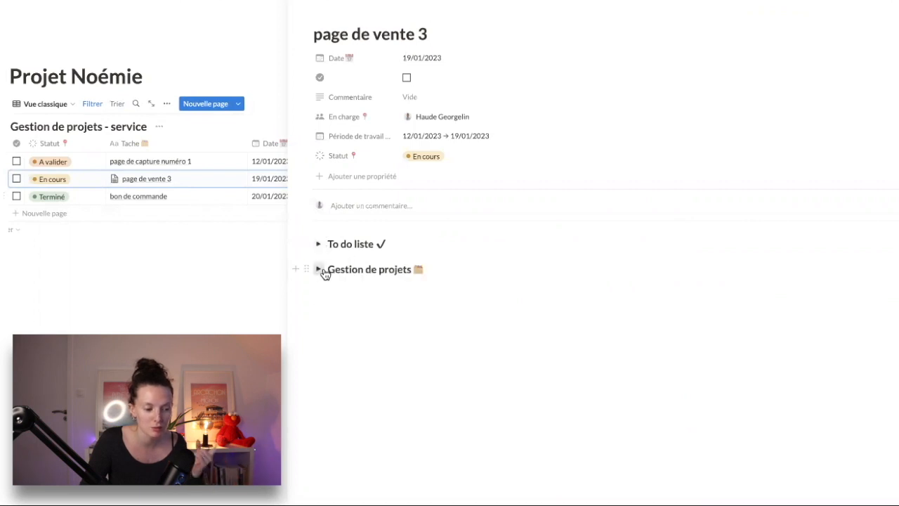
Step: In the page's Gestion de projets table, widen the checkbox column and name the empty task Copywriting
click(318, 269)
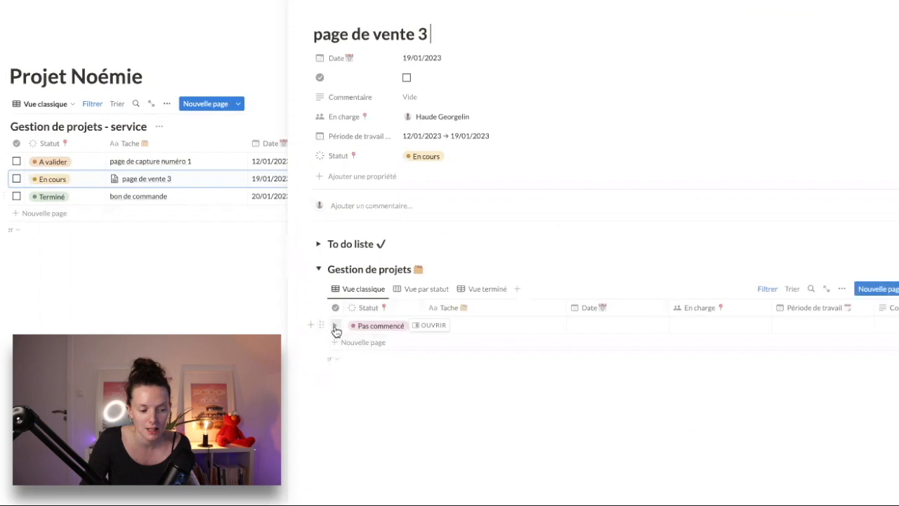
drag(343, 308, 361, 309)
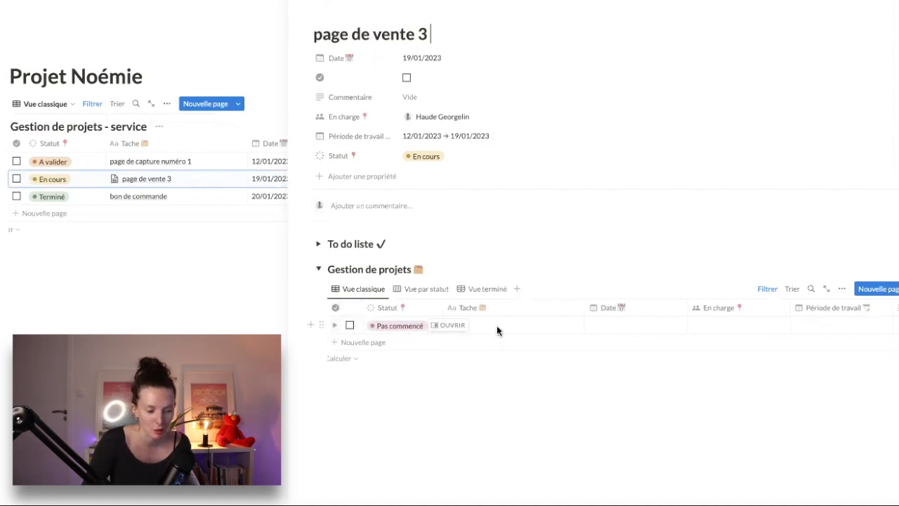
click(472, 324)
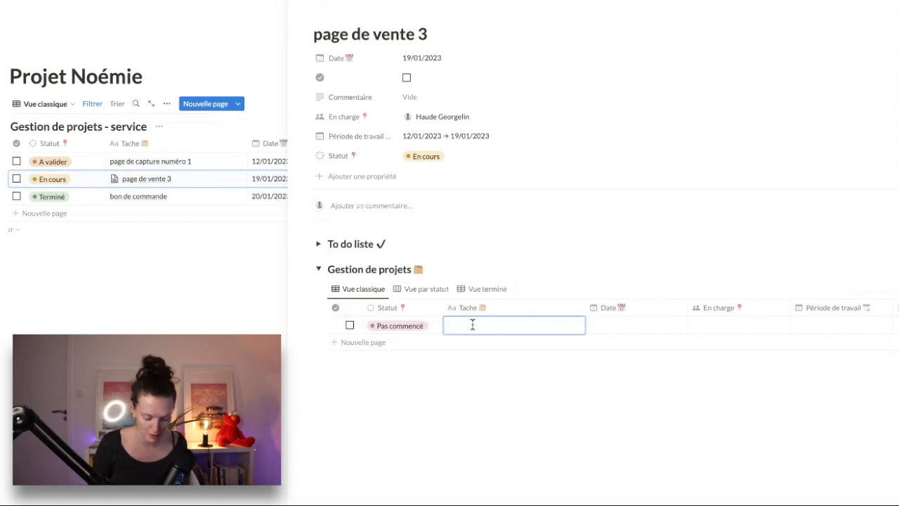
text(Copywritn)
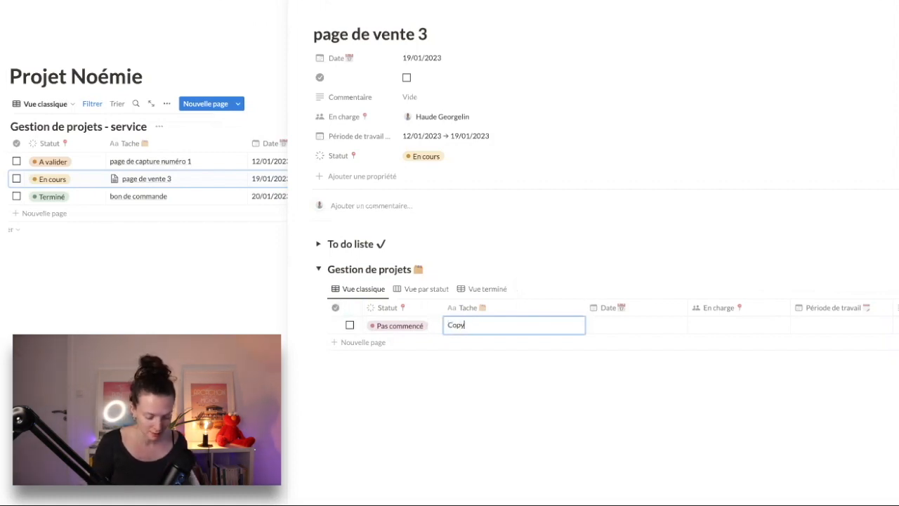
key(BackSpace)
text(ng)
key(BackSpace)
key(BackSpace)
text(ing)
Step: Add two nested sub-tasks under Copywriting named page de vente and bon de commande
click(334, 324)
click(430, 343)
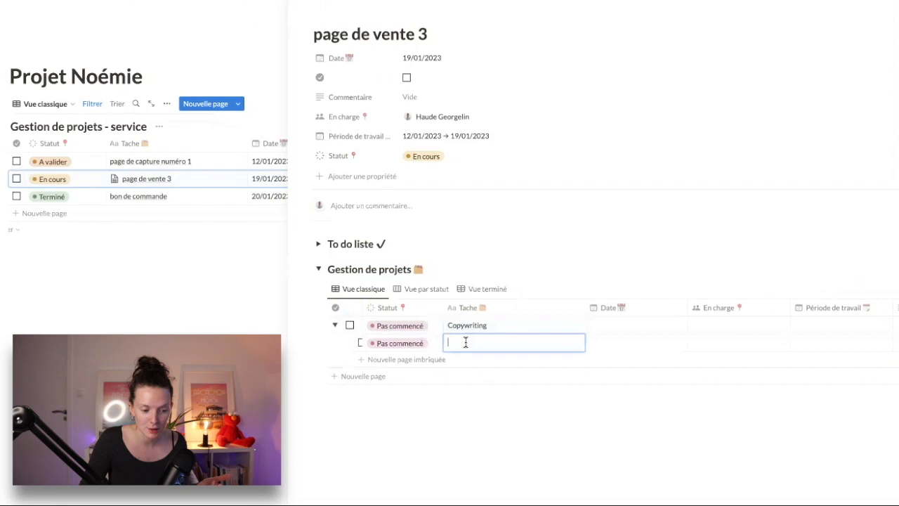
text(page de vente)
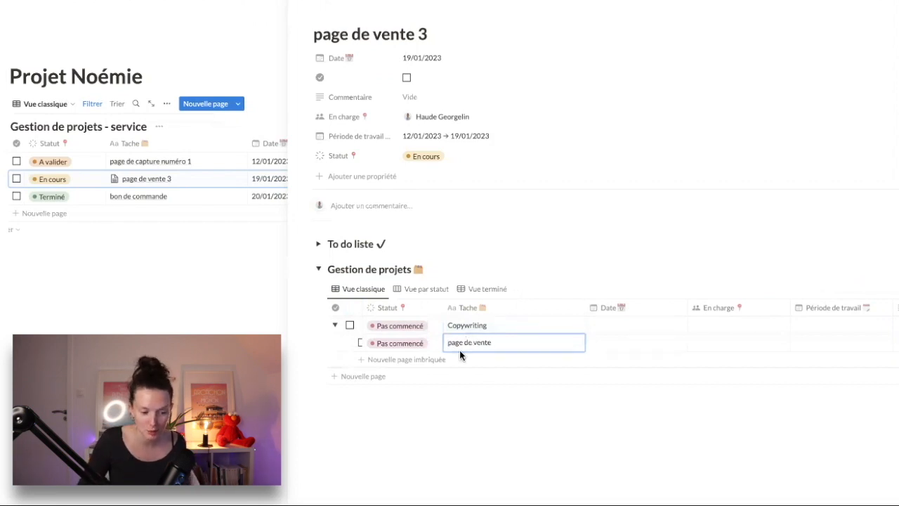
click(414, 360)
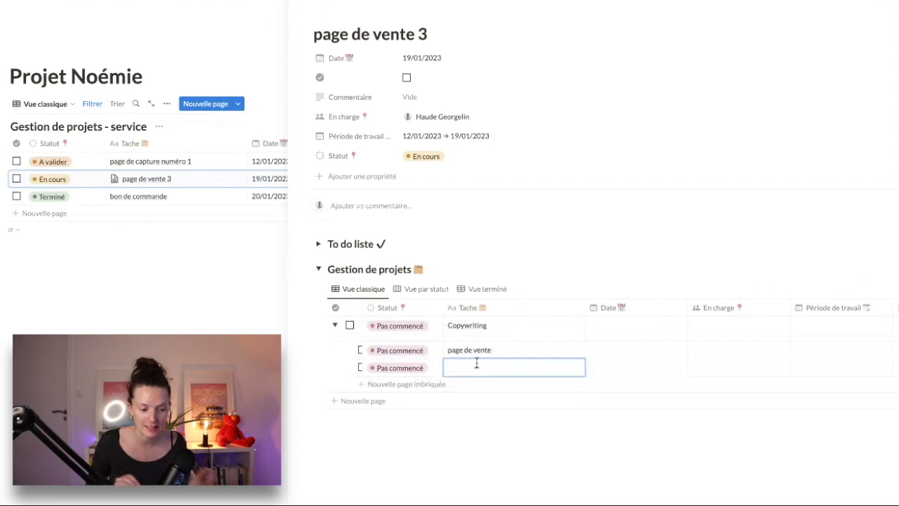
text(bon)
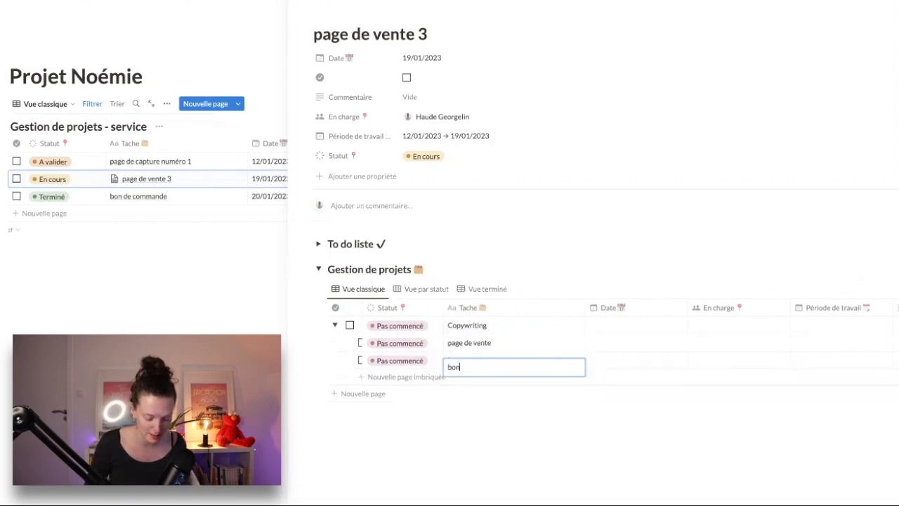
text( de commande)
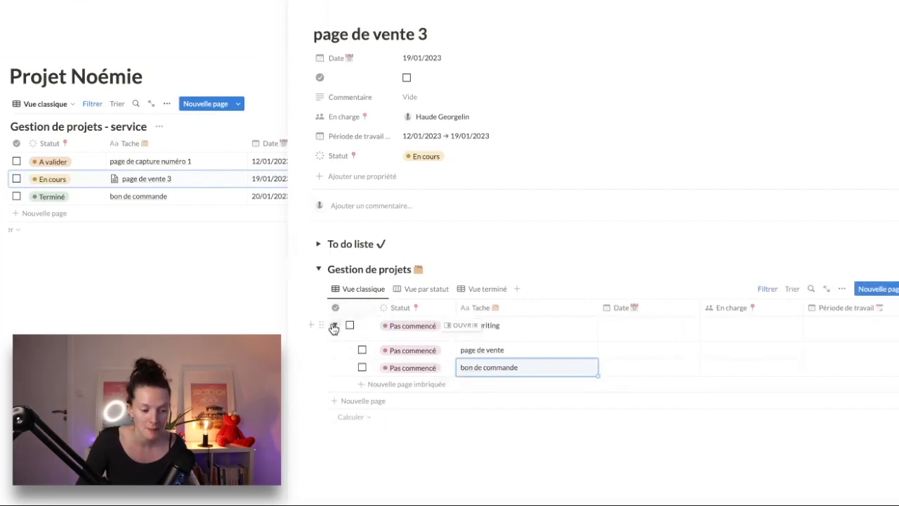
Step: Collapse and expand the Copywriting sub-tasks and examine how the Projet and Taches columns link them
click(333, 326)
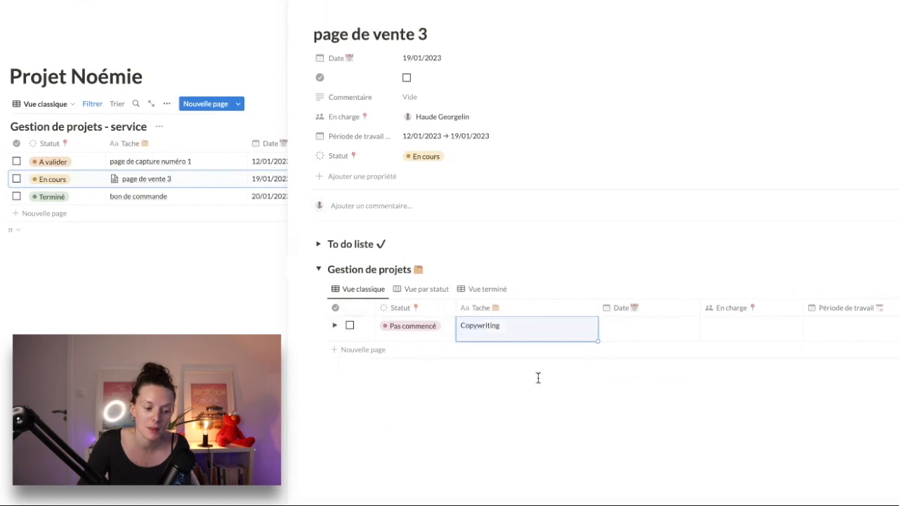
click(334, 326)
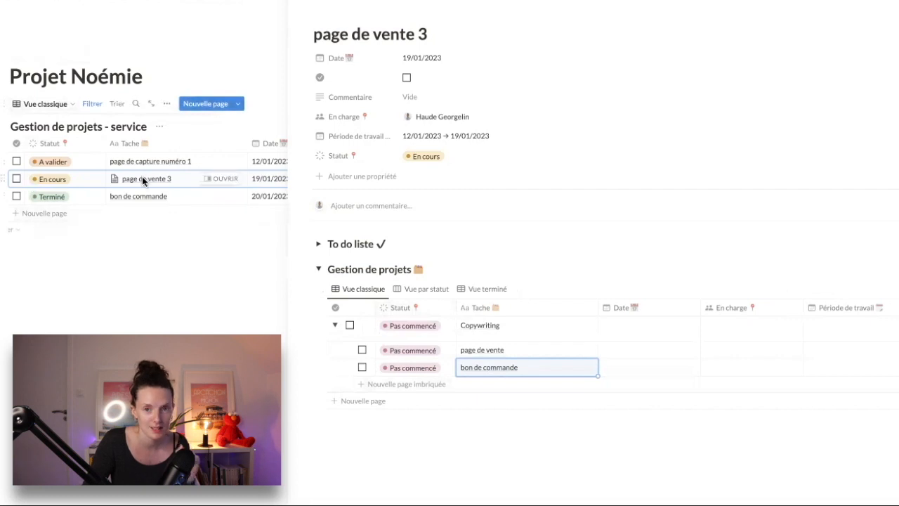
click(335, 325)
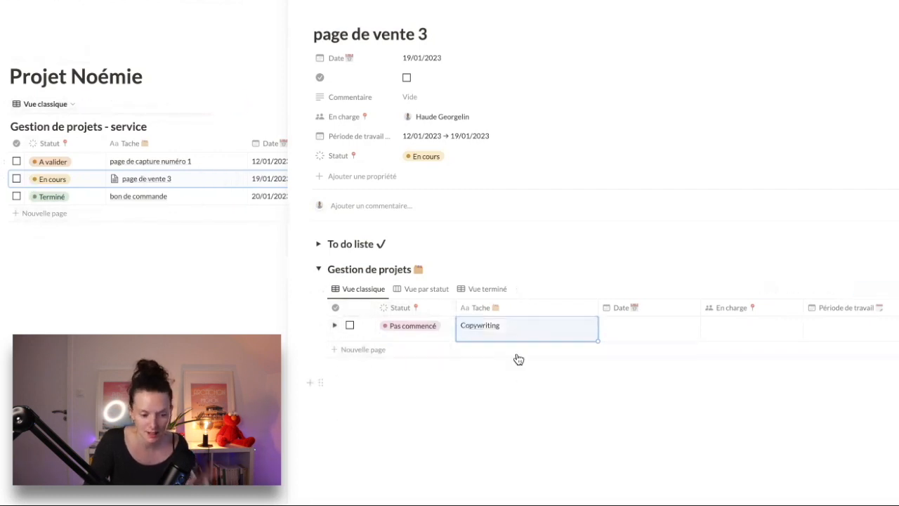
scroll(524, 331, right, 3)
scroll(519, 337, right, 8)
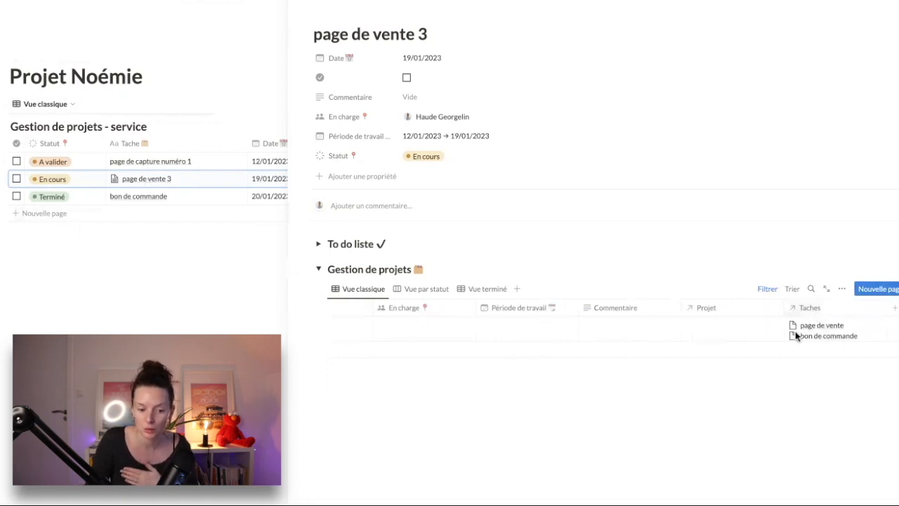
scroll(795, 330, left, 10)
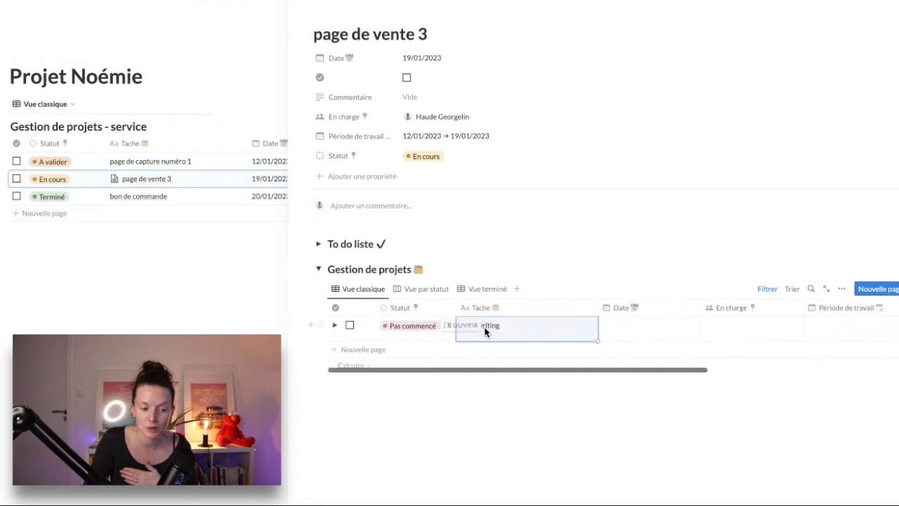
click(334, 324)
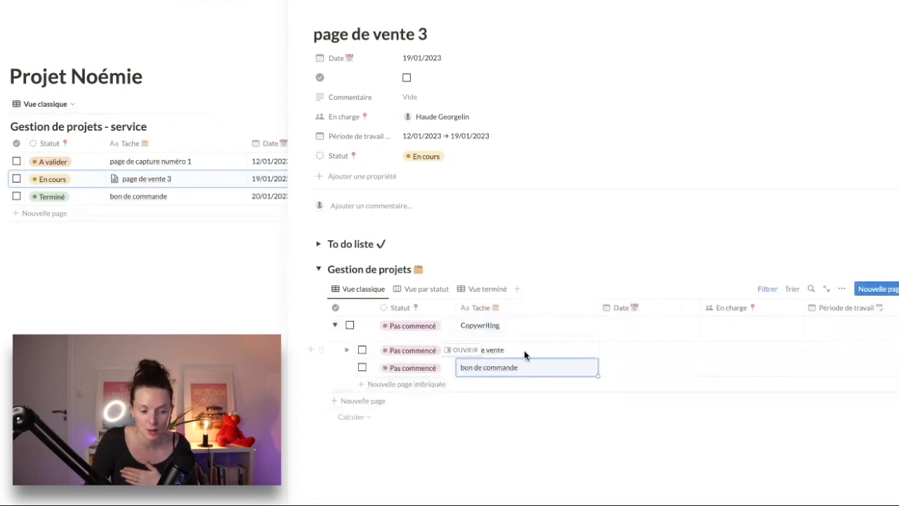
scroll(524, 349, right, 10)
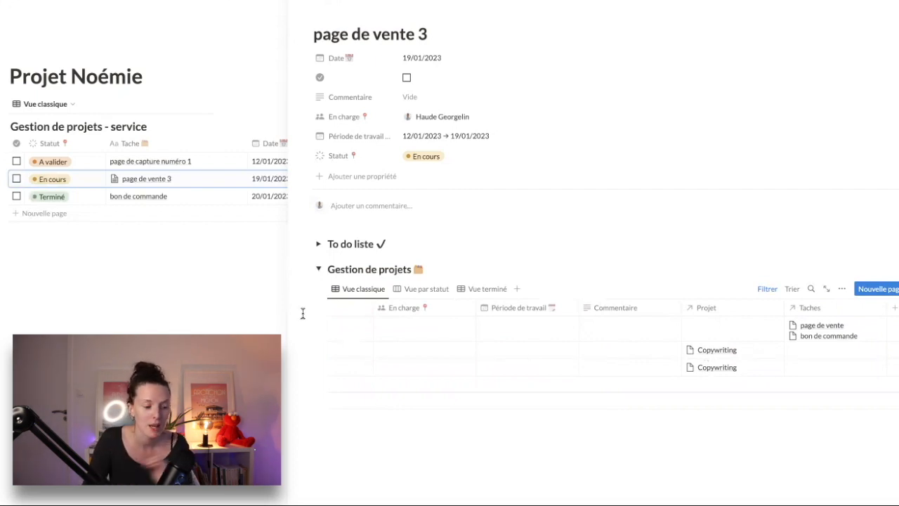
Step: Add a Kanban view grouped by Projet to the nested database and close the page de vente 3 page
click(518, 290)
click(843, 94)
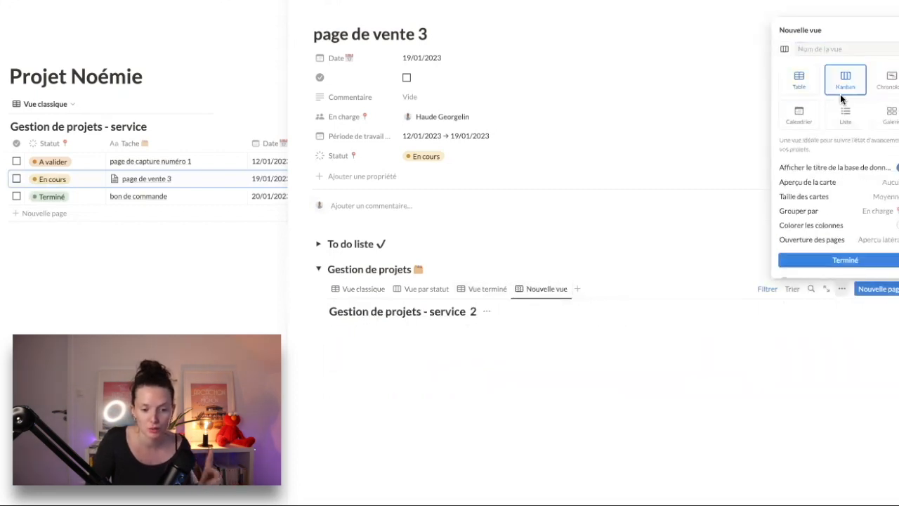
click(865, 213)
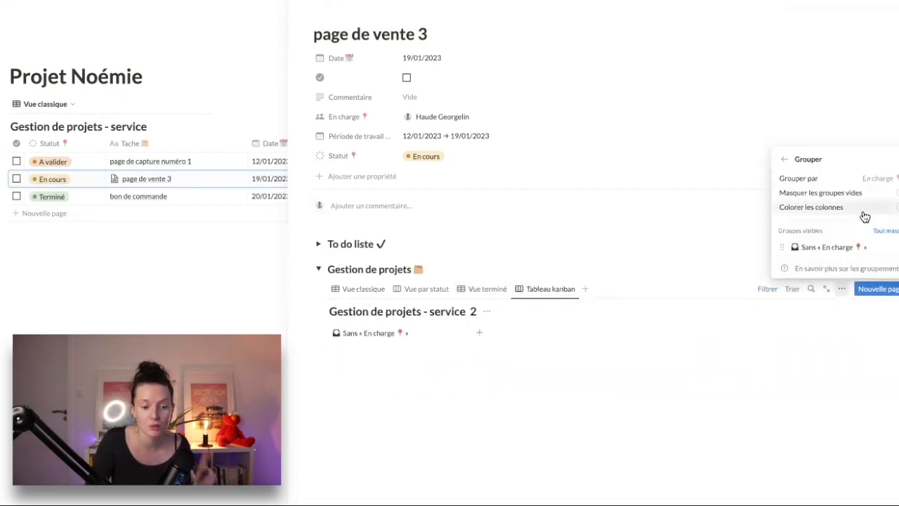
click(828, 178)
click(828, 225)
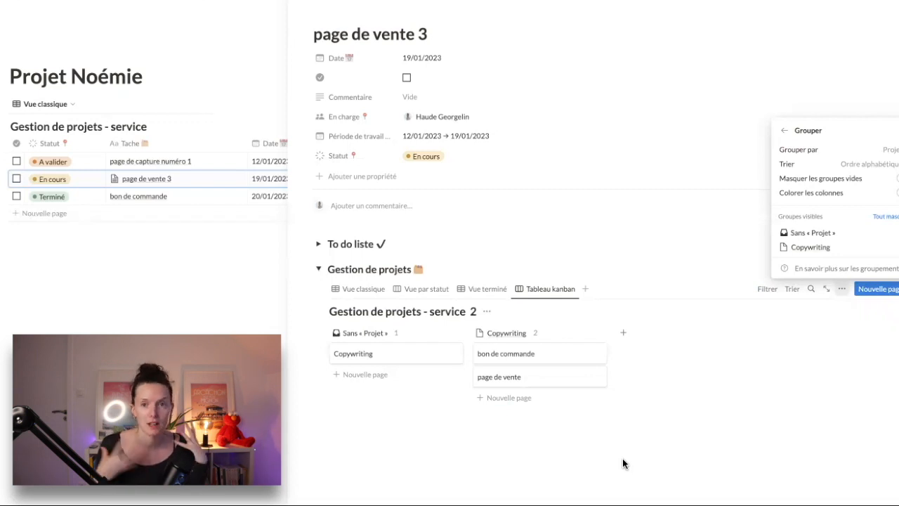
click(531, 289)
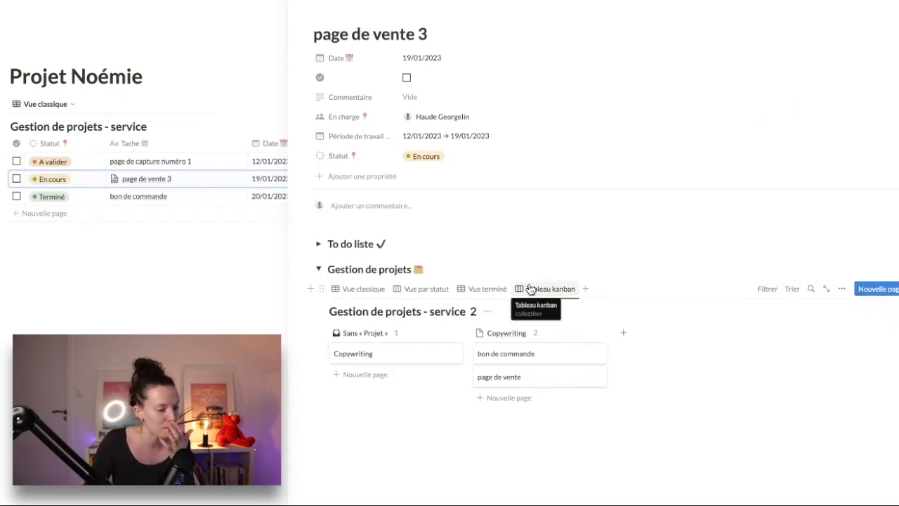
click(530, 289)
click(560, 379)
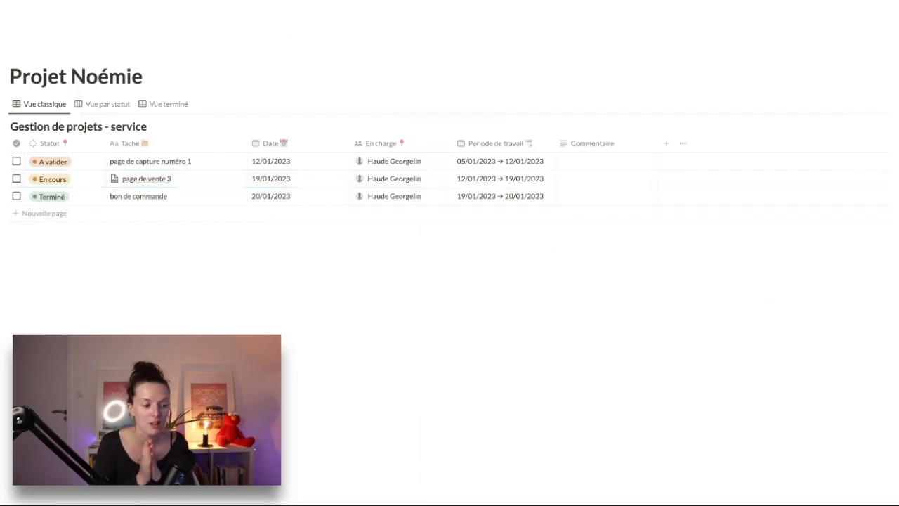
Step: Check the Vue par statut and Vue terminé views, and add a new view with the Chronologie layout
click(99, 104)
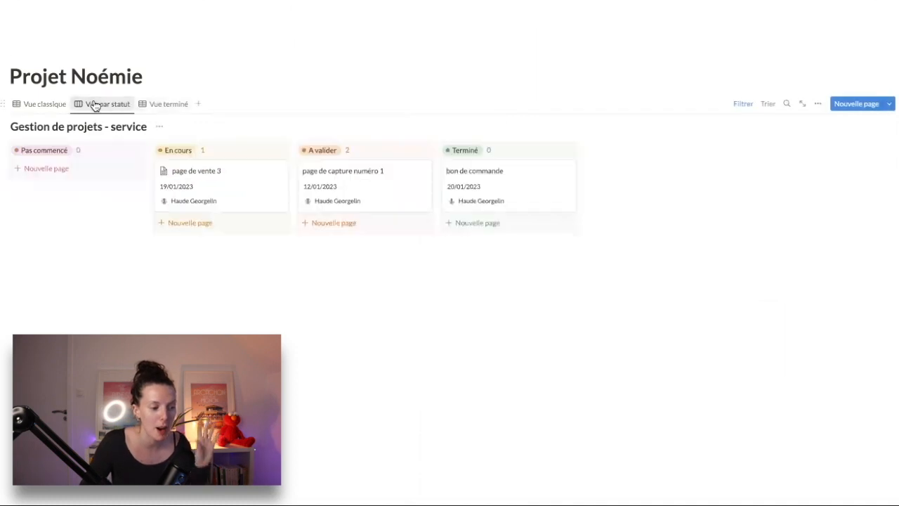
click(160, 105)
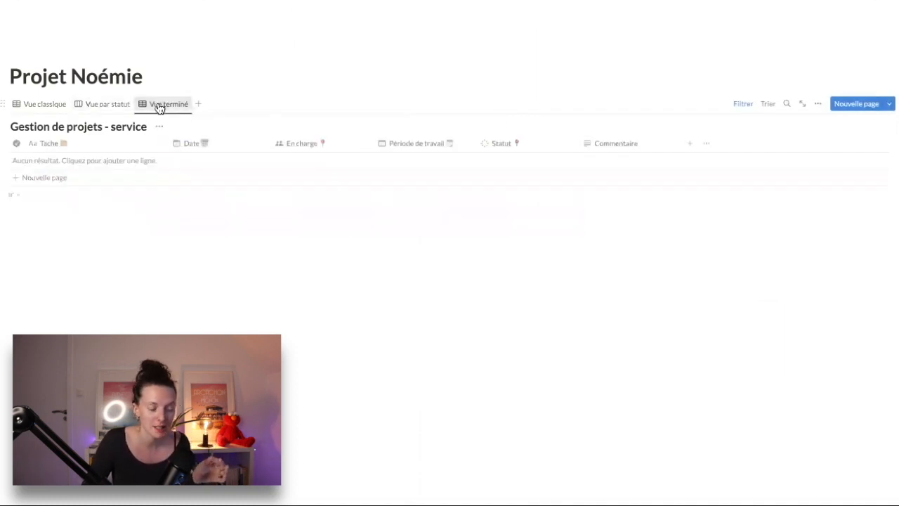
click(198, 104)
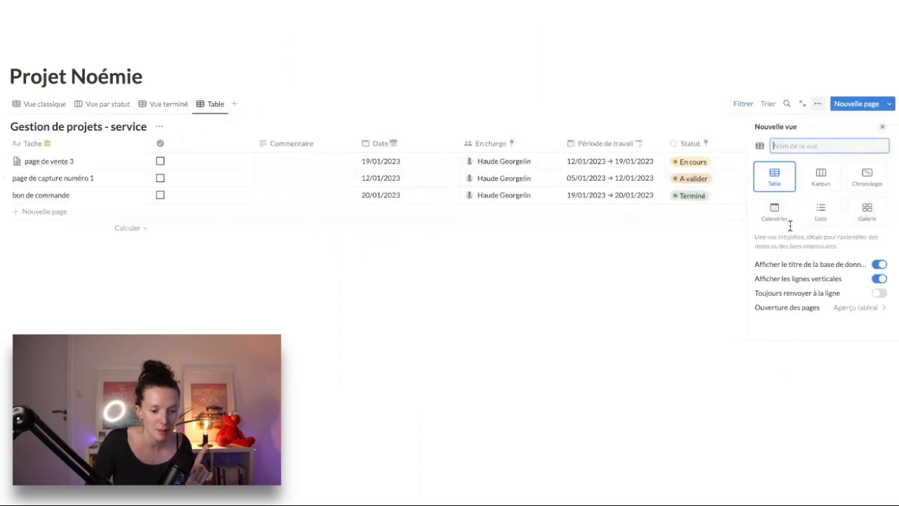
click(862, 183)
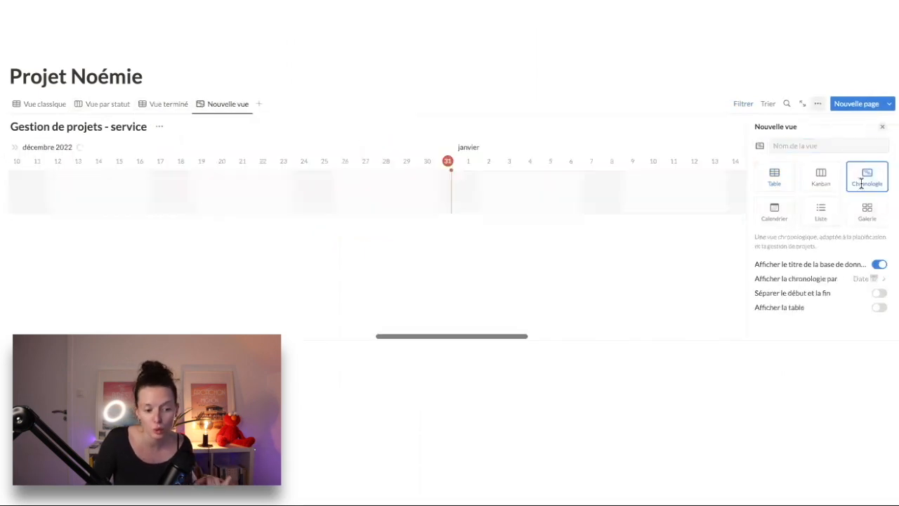
scroll(528, 201, right, 5)
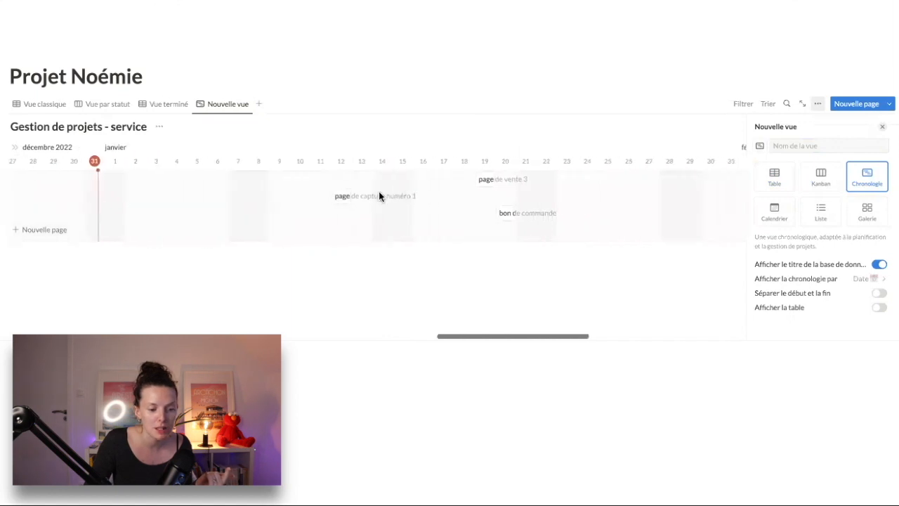
Step: Switch the new view to the Calendrier layout, finish creating it and display January 2023
click(774, 211)
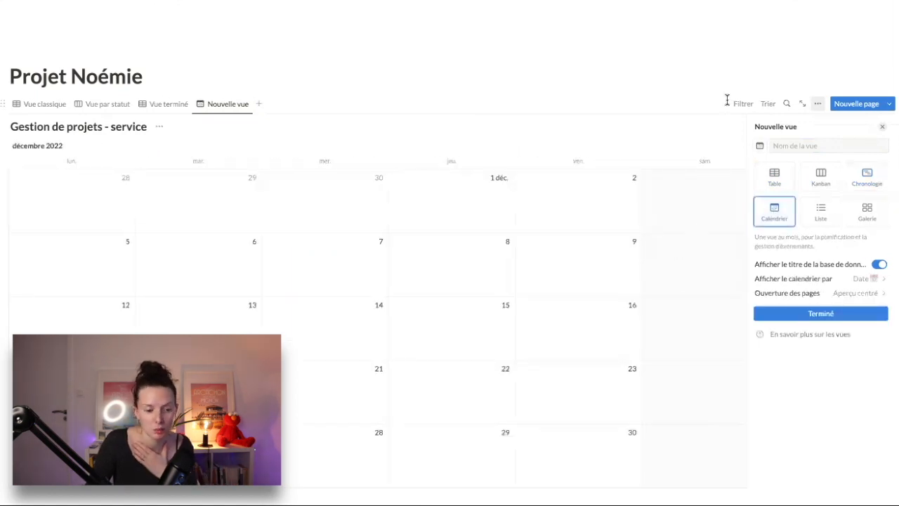
click(807, 313)
click(681, 134)
click(889, 145)
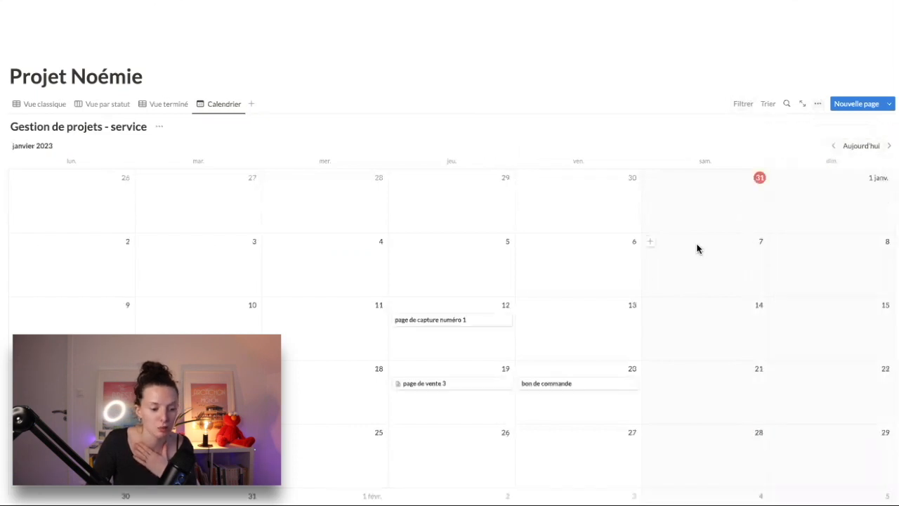
scroll(697, 248, down, 3)
scroll(712, 229, up, 2)
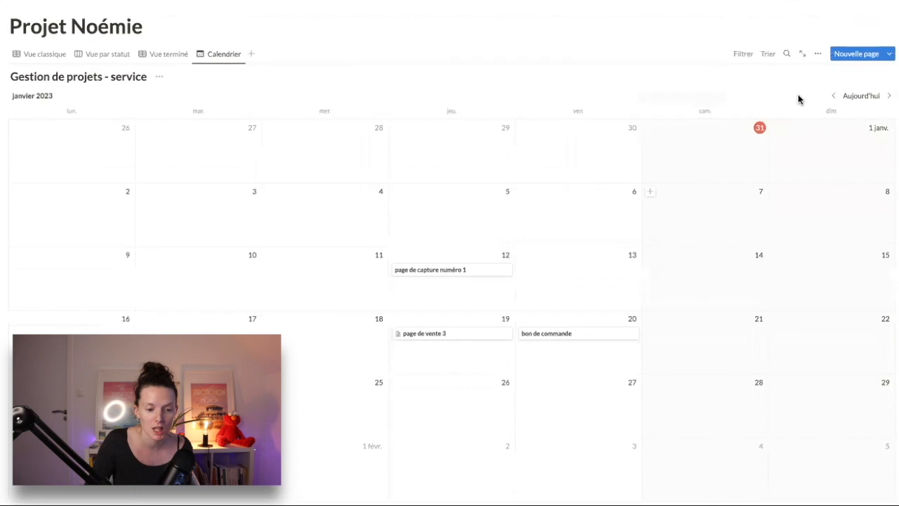
Step: Show the Statut, En charge and checkbox properties on the calendar cards
click(818, 55)
click(822, 135)
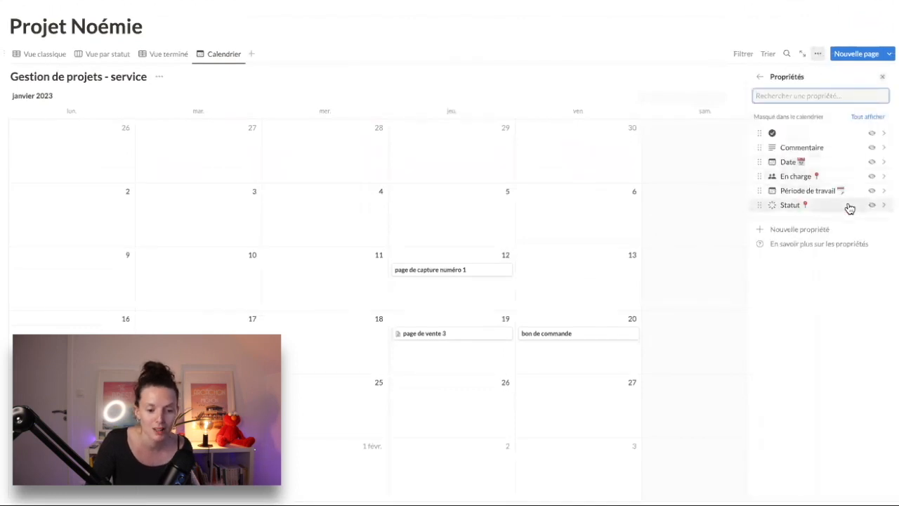
click(871, 205)
click(871, 210)
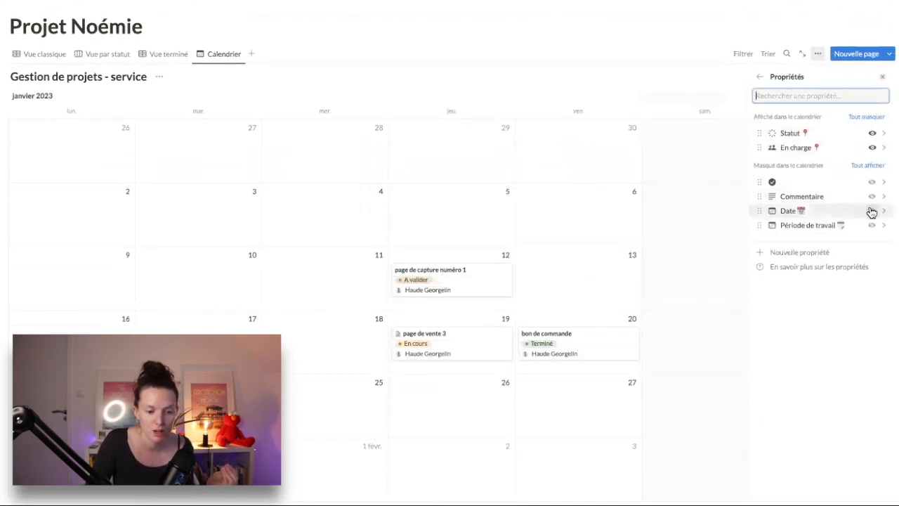
click(871, 182)
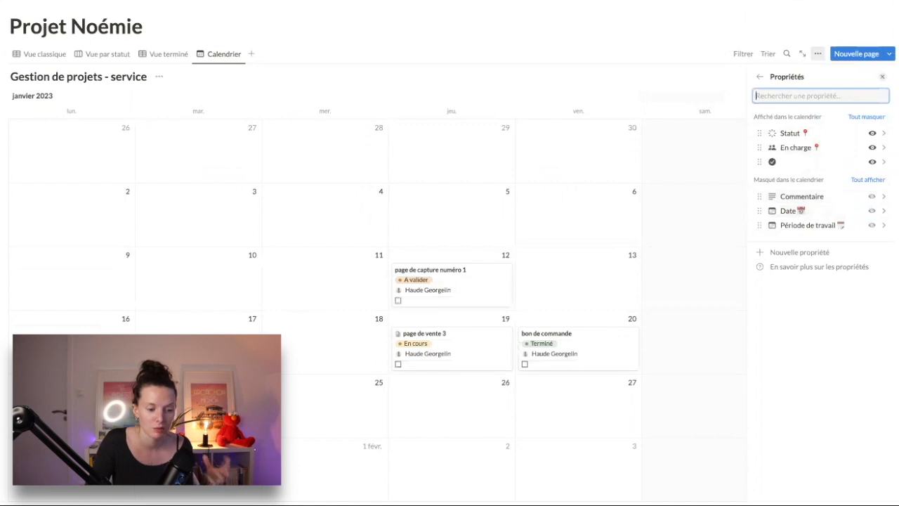
click(540, 22)
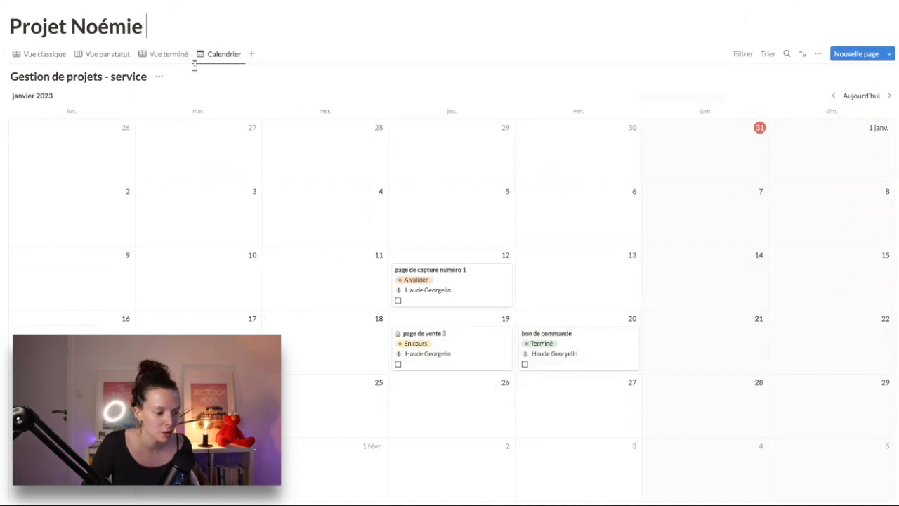
Step: Return to Vue classique, insert a callout block and place it between the page title and the database
click(49, 54)
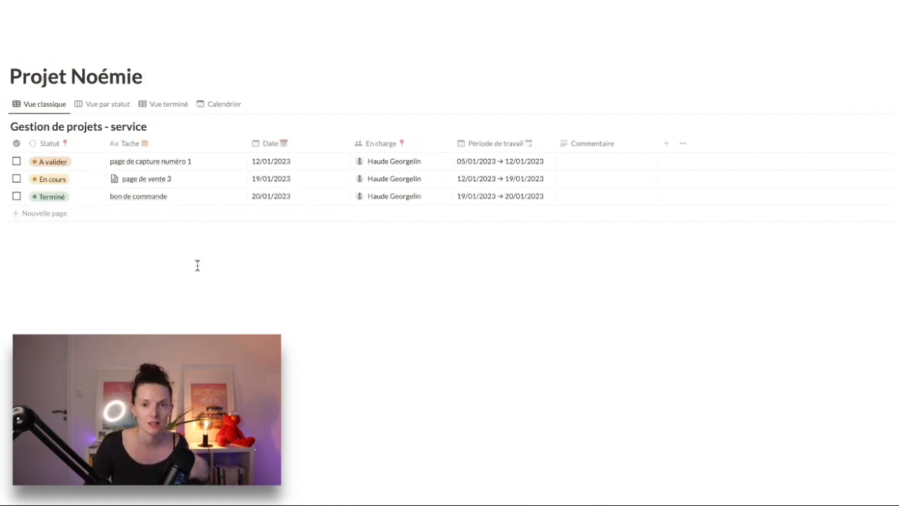
click(196, 285)
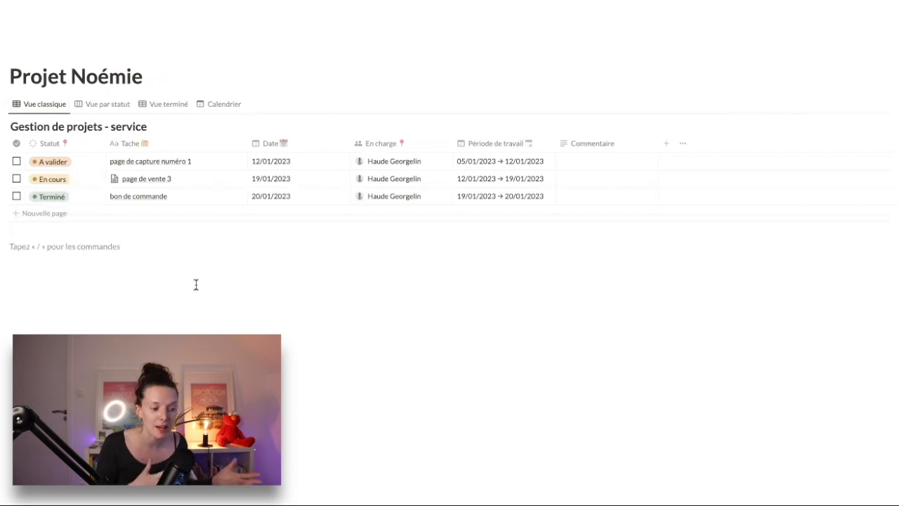
text(/enc)
key(Return)
drag(6, 255, 16, 92)
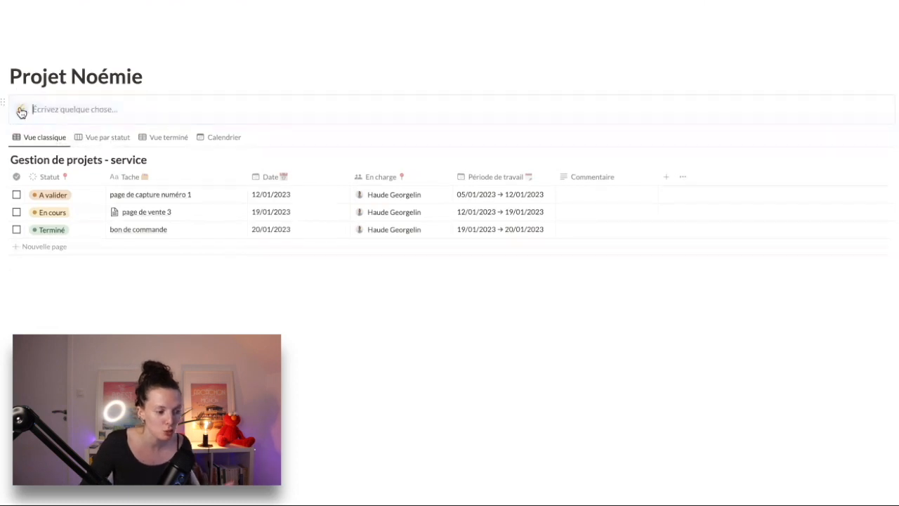
Step: Change the callout's icon to the folder emoji and title it PROJET EN COURS
click(21, 109)
click(1, 191)
click(86, 112)
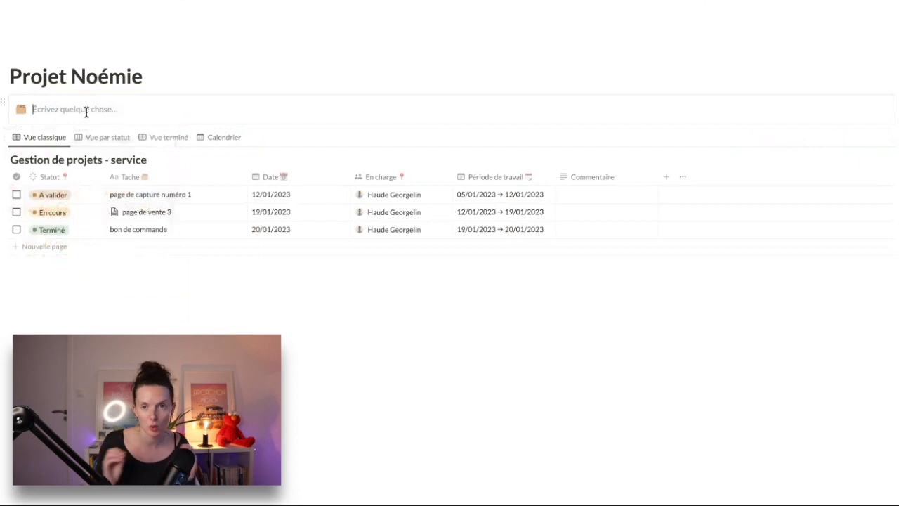
text(PROJET EN COURS)
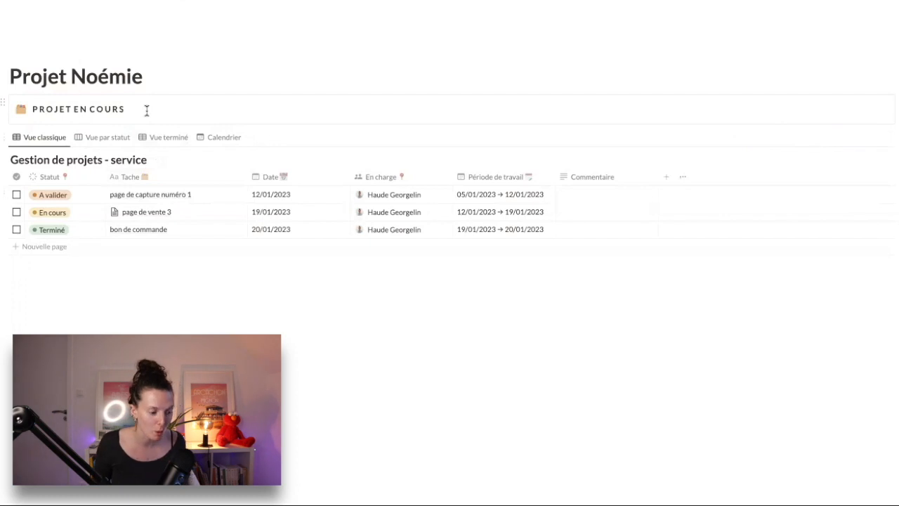
Step: Add a page mention of page de capture numéro 1 under the PROJET EN COURS title
key(Return)
text(/)
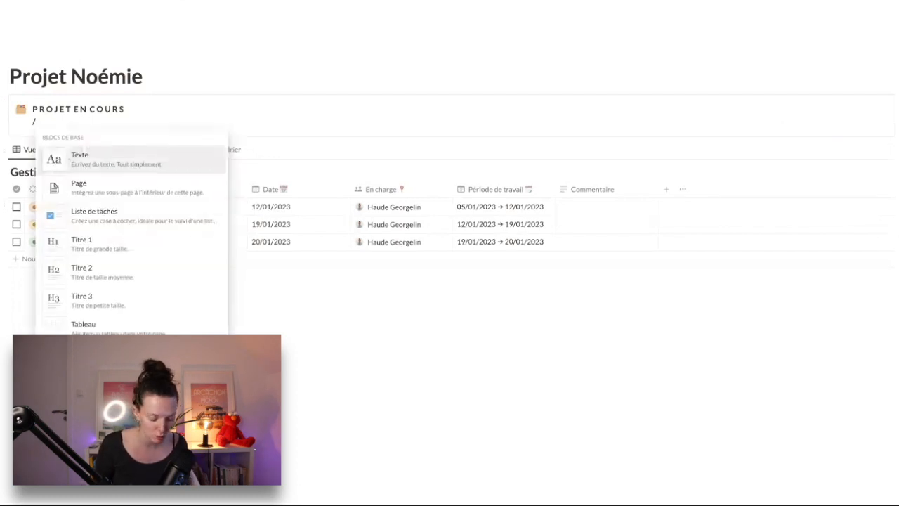
key(BackSpace)
text(@)
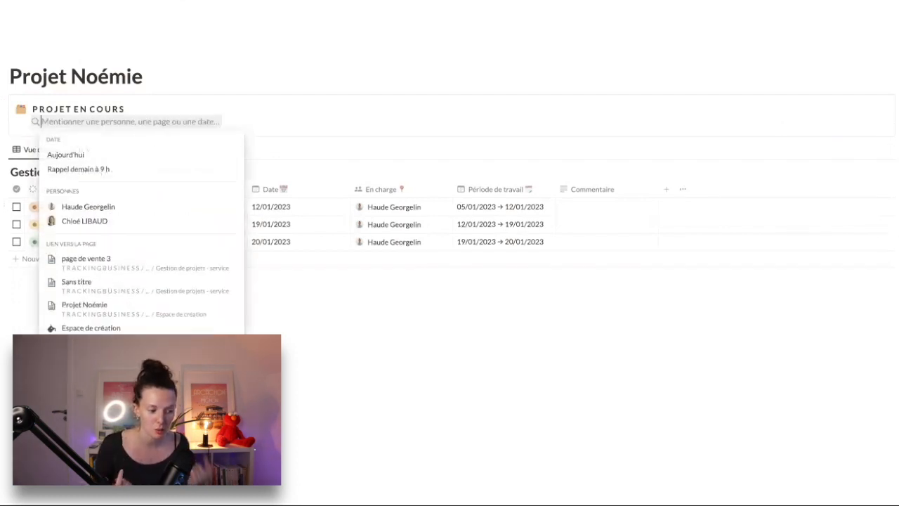
text(PAGE)
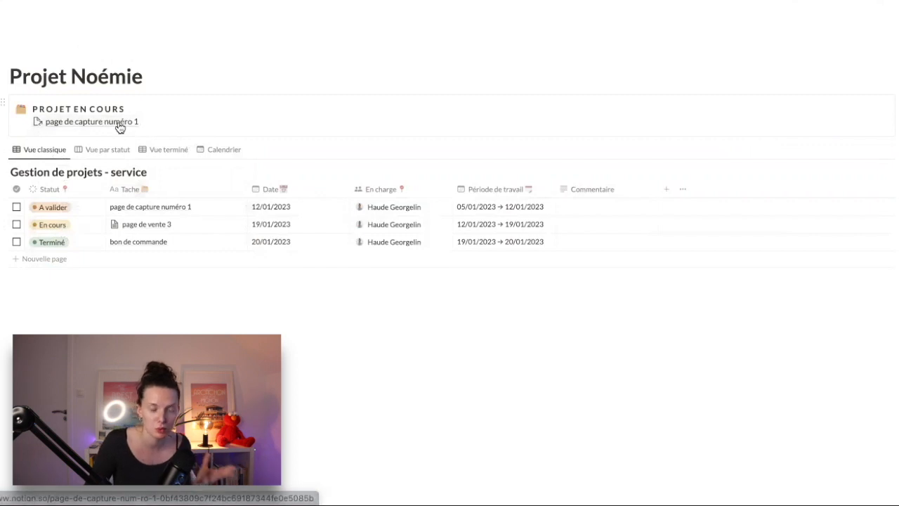
Step: Duplicate the PROJET EN COURS callout, place the copy beside it and replace its content with the page owner's first name
click(1, 104)
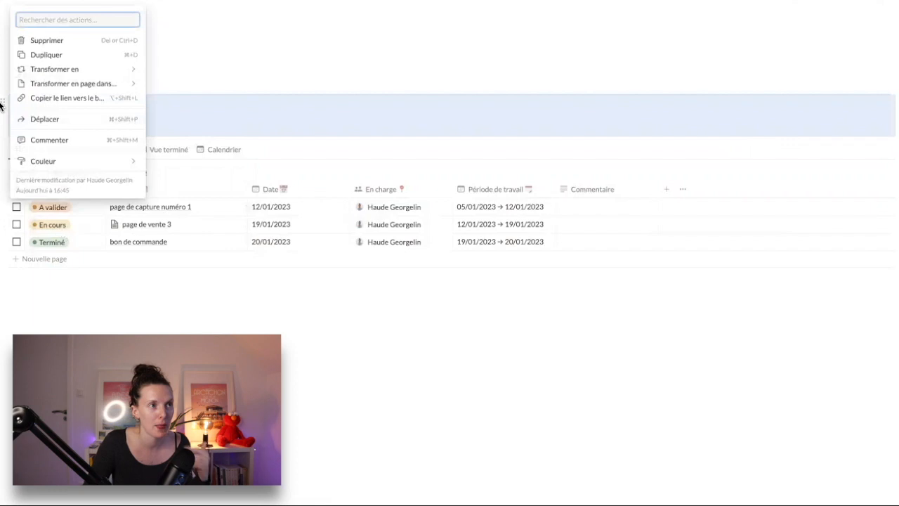
click(70, 60)
drag(4, 153, 492, 116)
key(BackSpace)
text(HAUDE)
click(493, 117)
key(Right)
key(Right)
key(Right)
Step: Set the text color of the first name in the second callout to Violet
drag(538, 116, 484, 119)
click(603, 97)
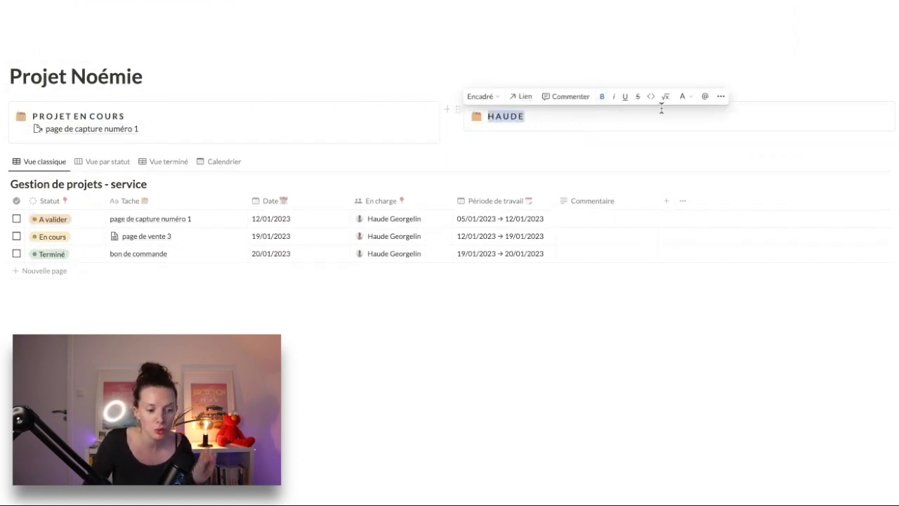
click(682, 98)
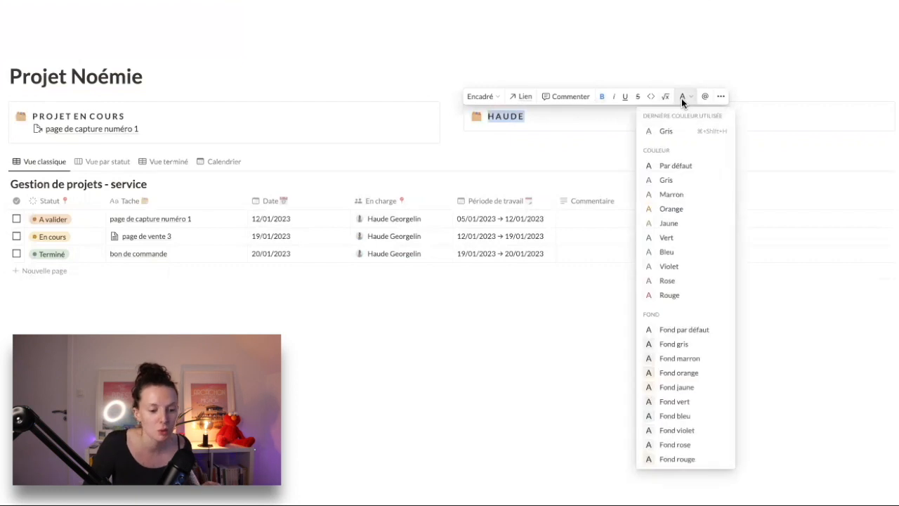
click(678, 266)
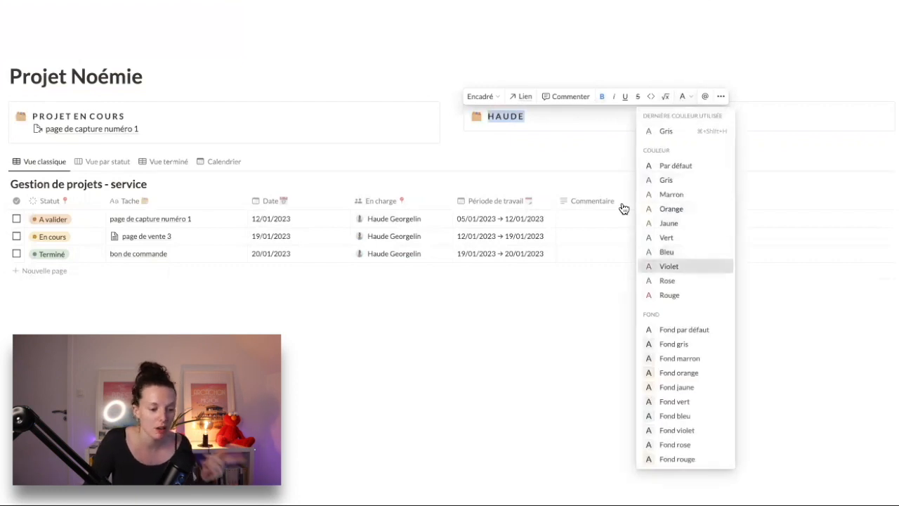
click(550, 121)
click(541, 118)
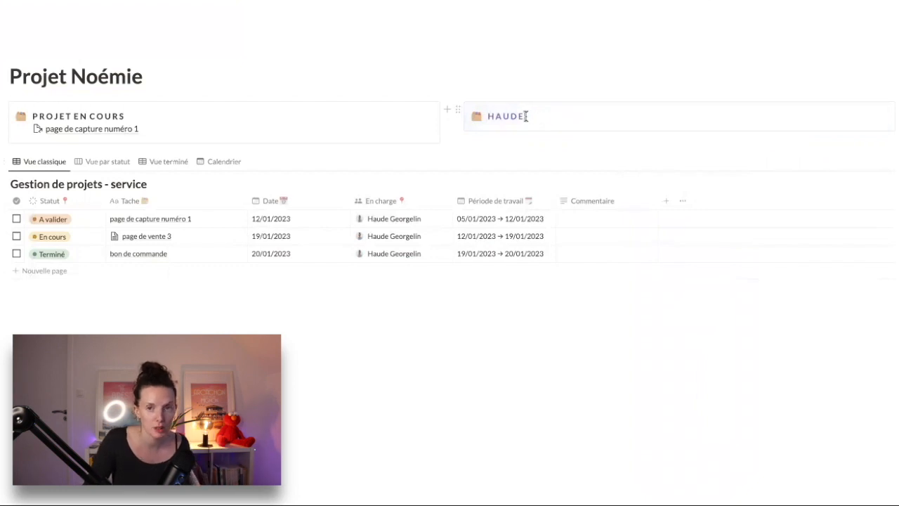
Step: Duplicate the violet-titled callout and place the copy as a third column
click(457, 108)
click(381, 63)
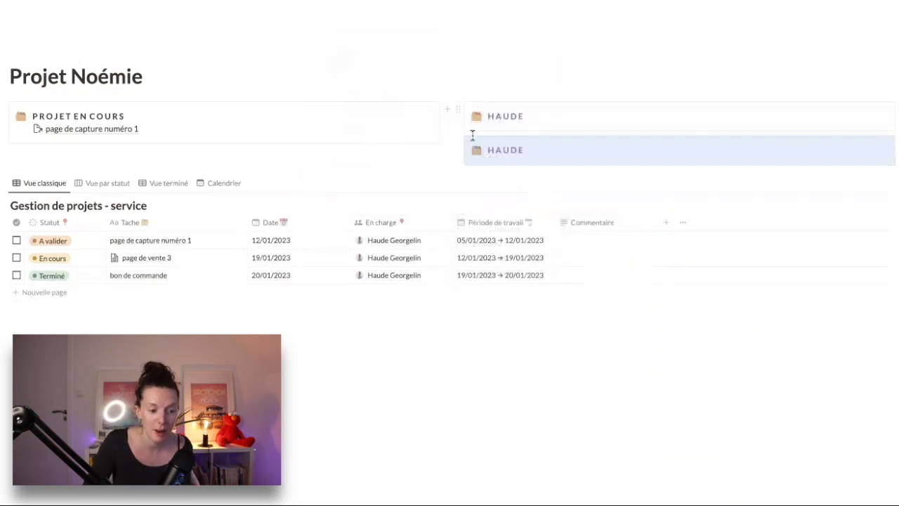
drag(890, 144, 893, 134)
Step: Replace the third callout's title with CLIENT.E
drag(714, 124, 763, 122)
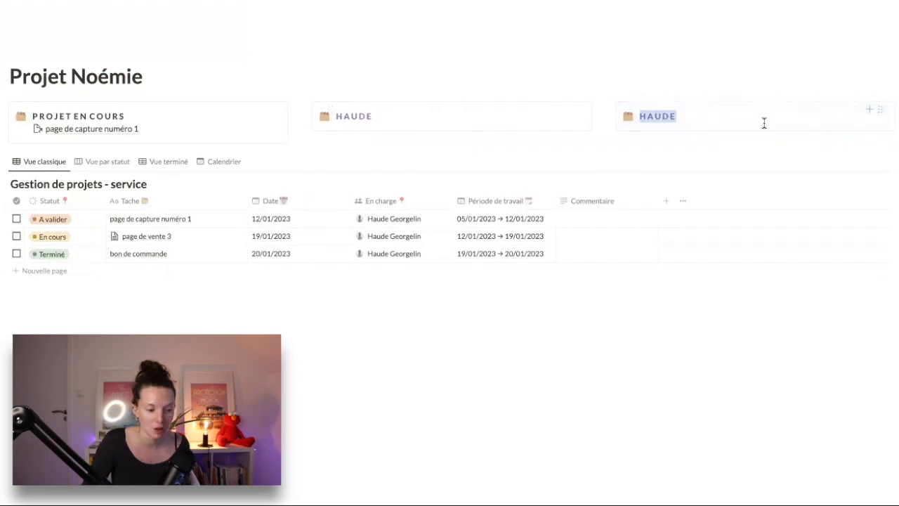
text(client)
key(BackSpace)
key(BackSpace)
key(BackSpace)
key(BackSpace)
key(BackSpace)
key(BackSpace)
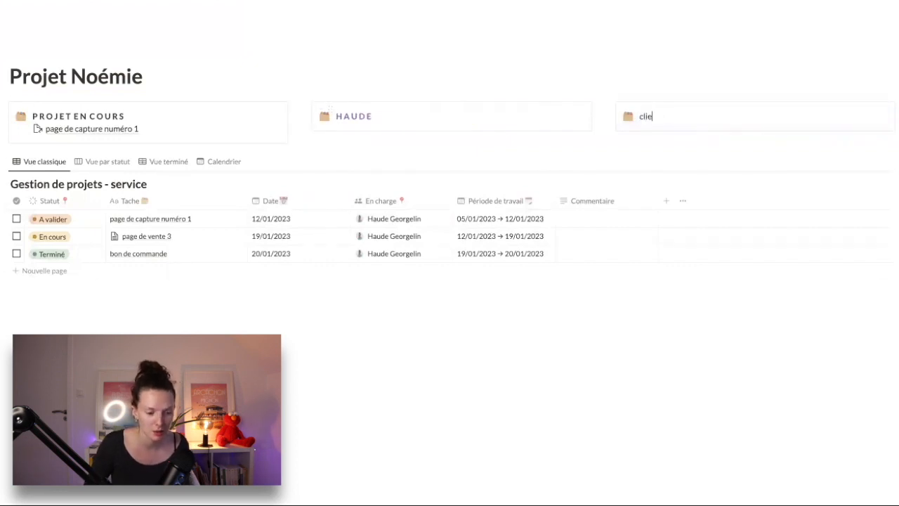
text(cliente)
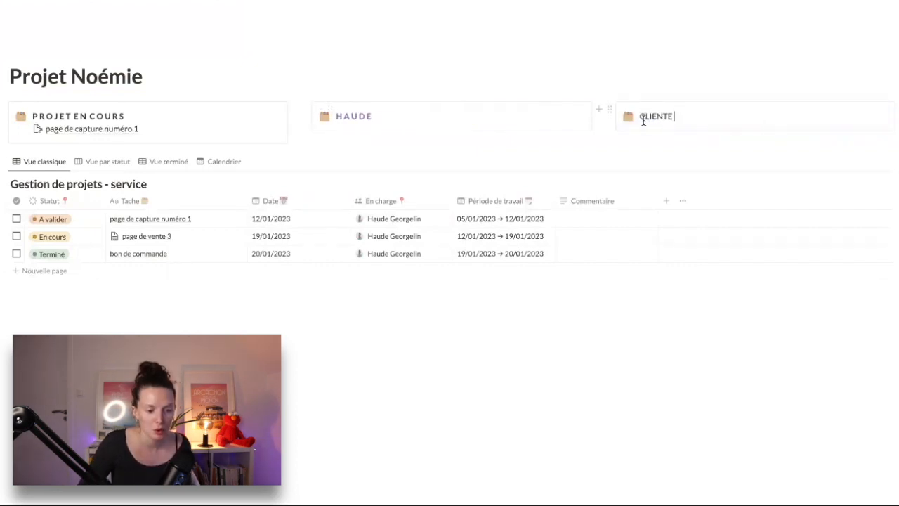
key(BackSpace)
text(.e)
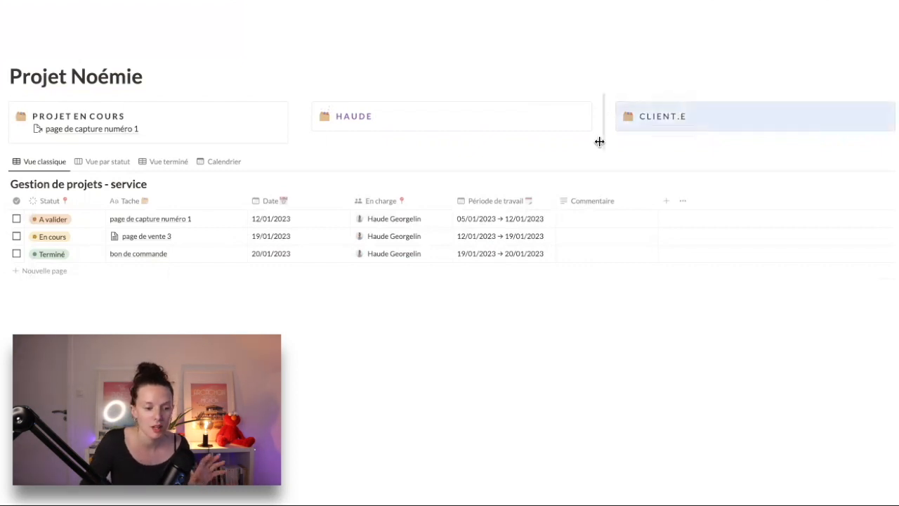
Step: Make the CLIENT.E title bold and add an empty text line under the middle callout
drag(694, 113, 670, 115)
double_click(670, 116)
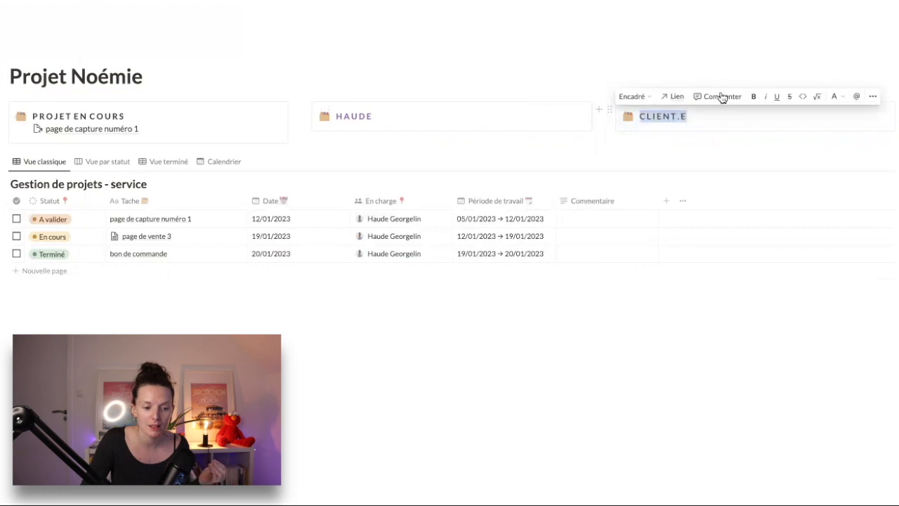
click(403, 142)
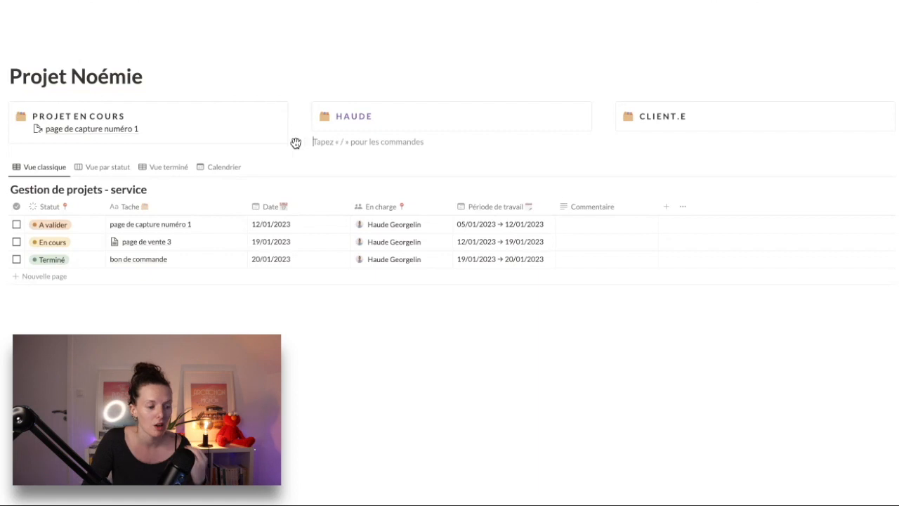
click(375, 116)
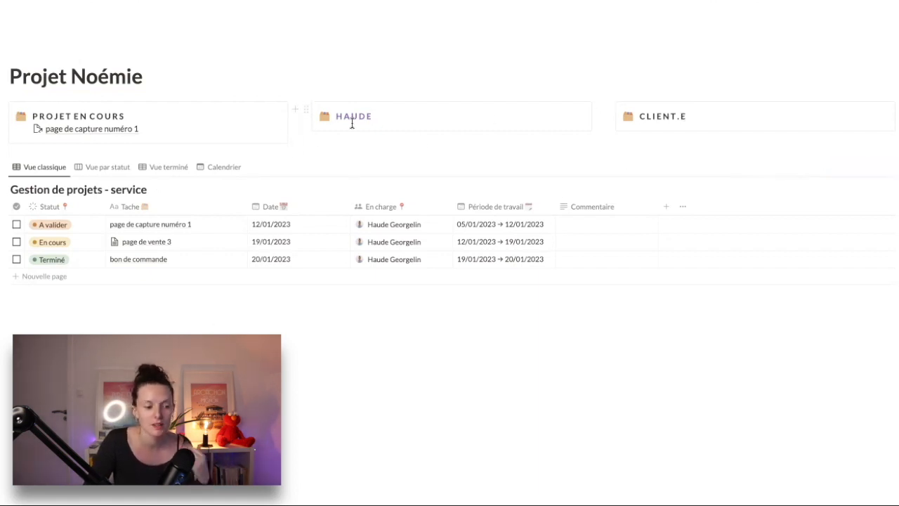